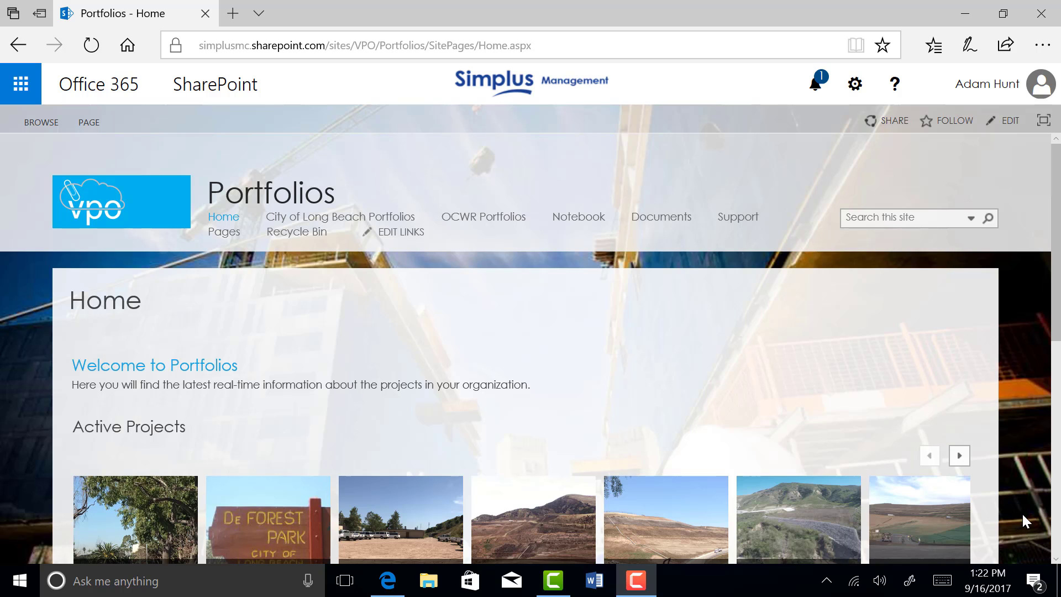
- Open the Daily Reports workflow list of the Olinda Front Slope Improvements Phase II project site
scroll(1019, 513, "down", 2)
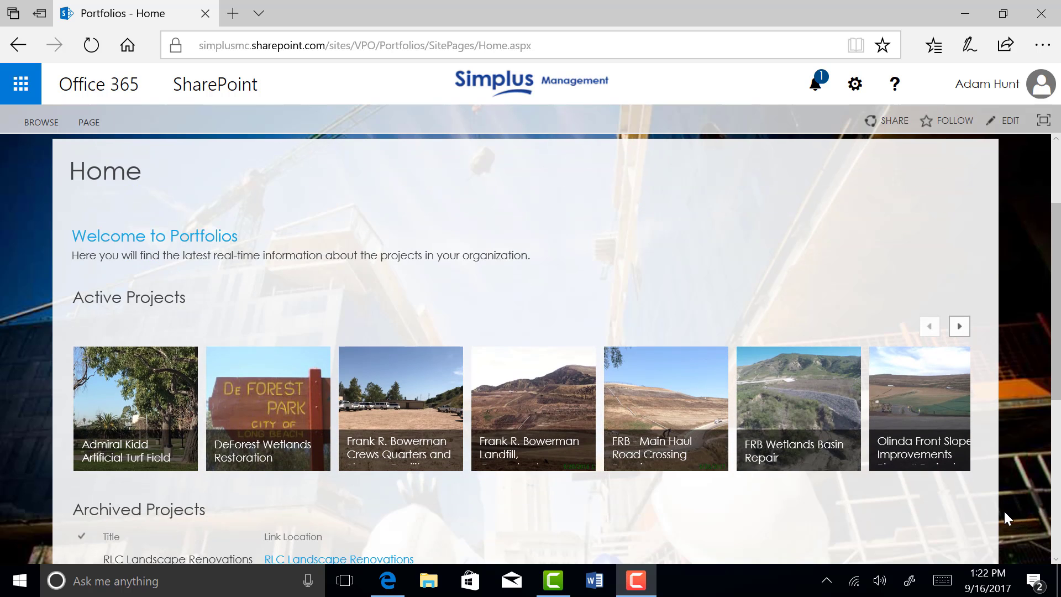
left_click(914, 412)
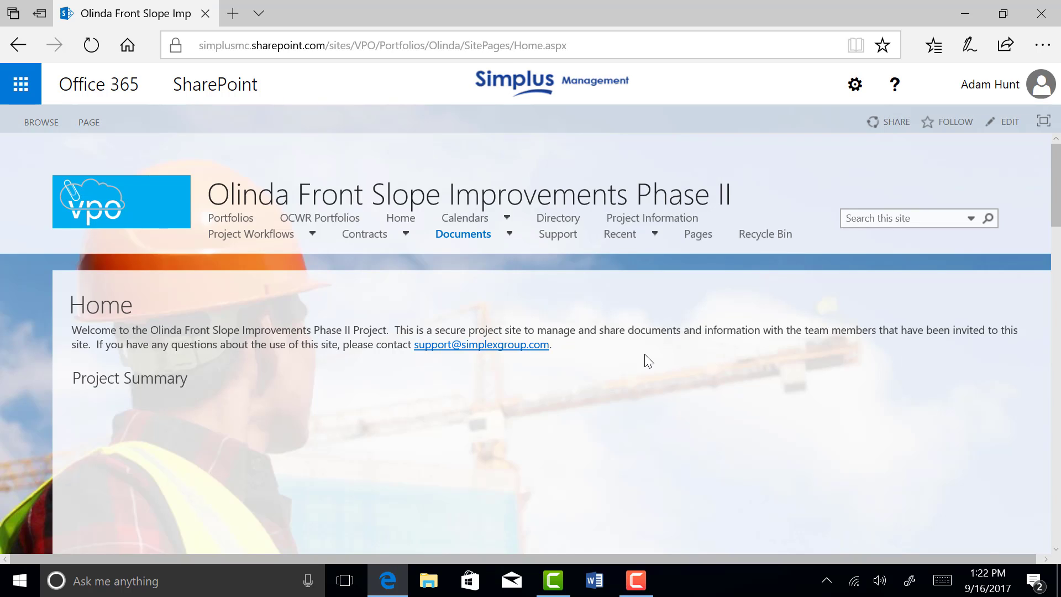
mouse_move(244, 235)
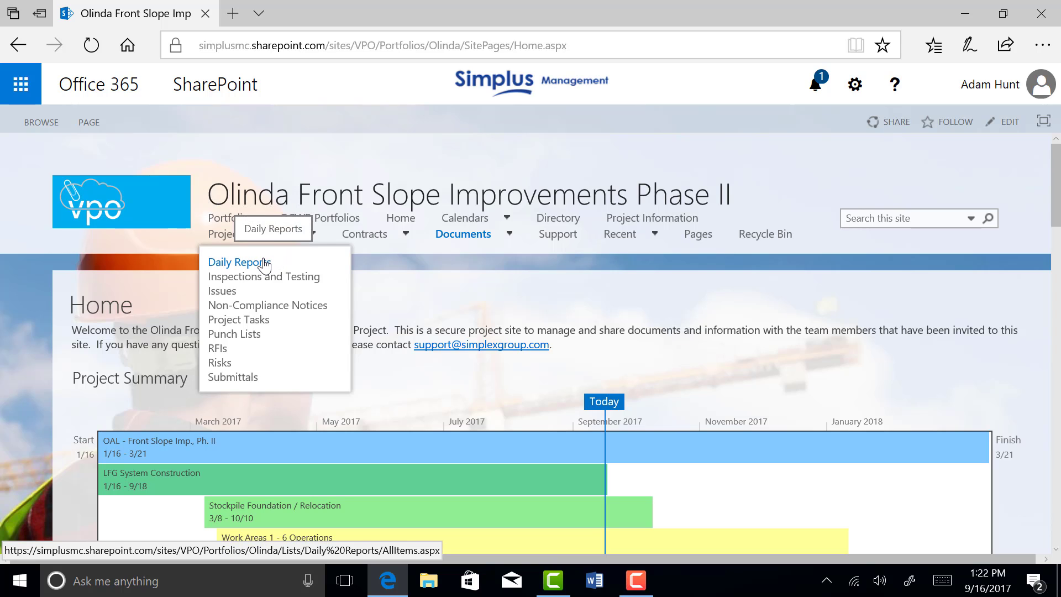
left_click(264, 265)
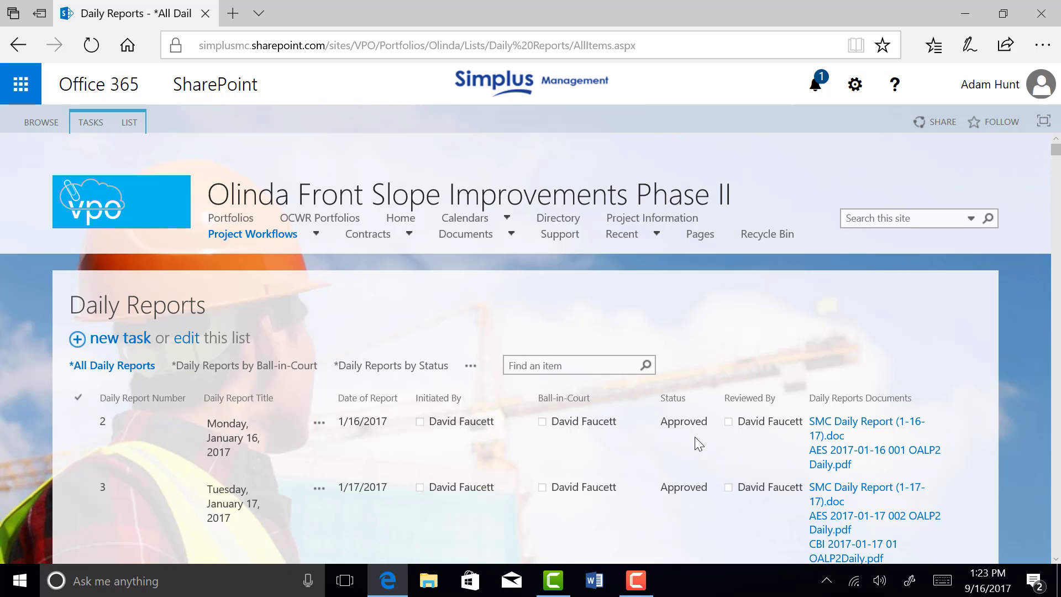
- Open the daily report for Monday, January 16, 2017, examine its general information and attached documents, and close it
scroll(694, 437, "down", 3)
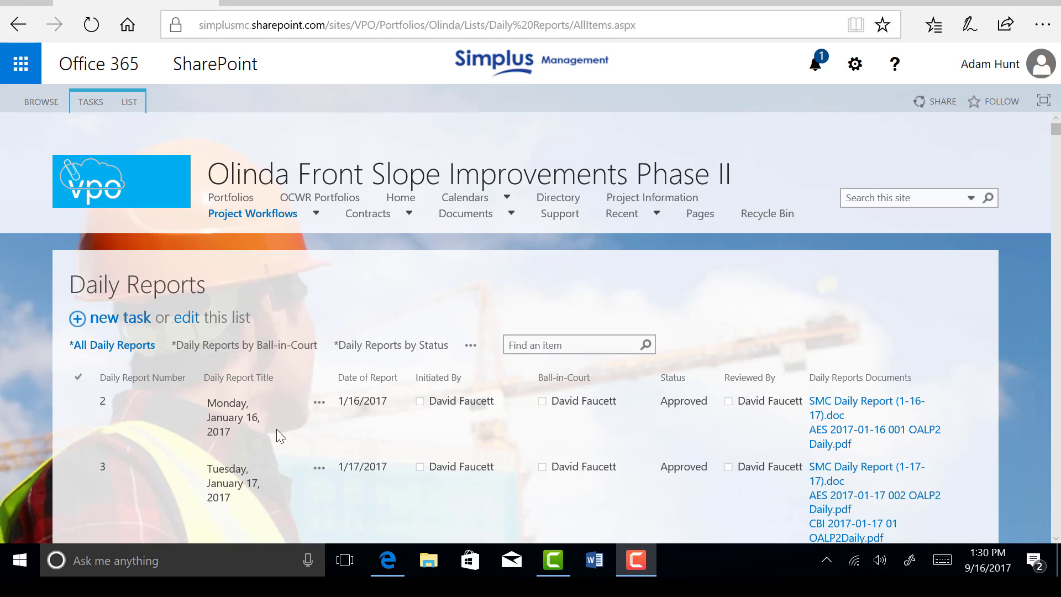
left_click(245, 428)
scroll(421, 445, "down", 1)
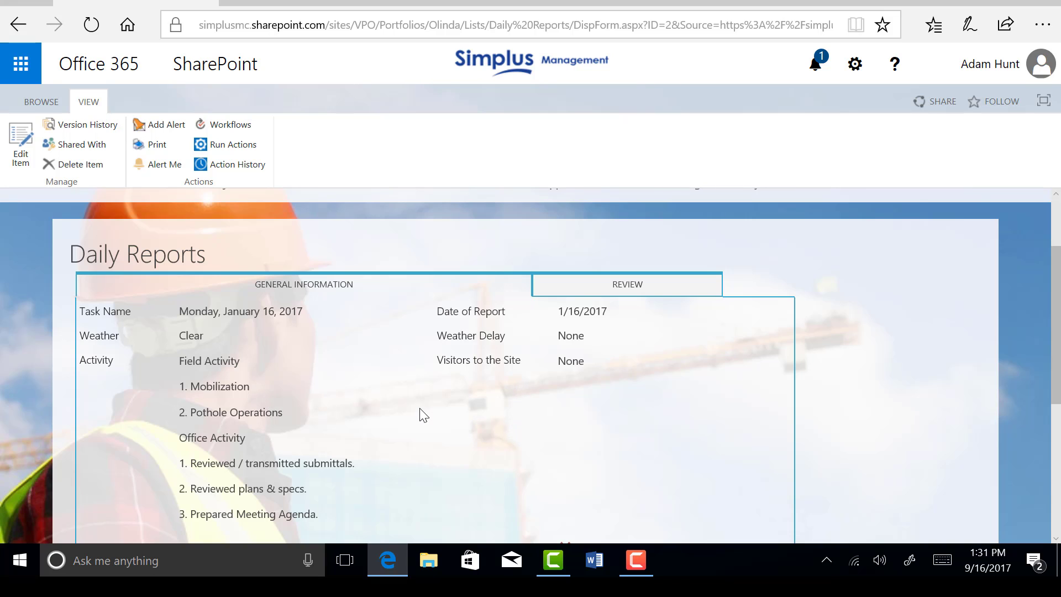
scroll(423, 414, "down", 1)
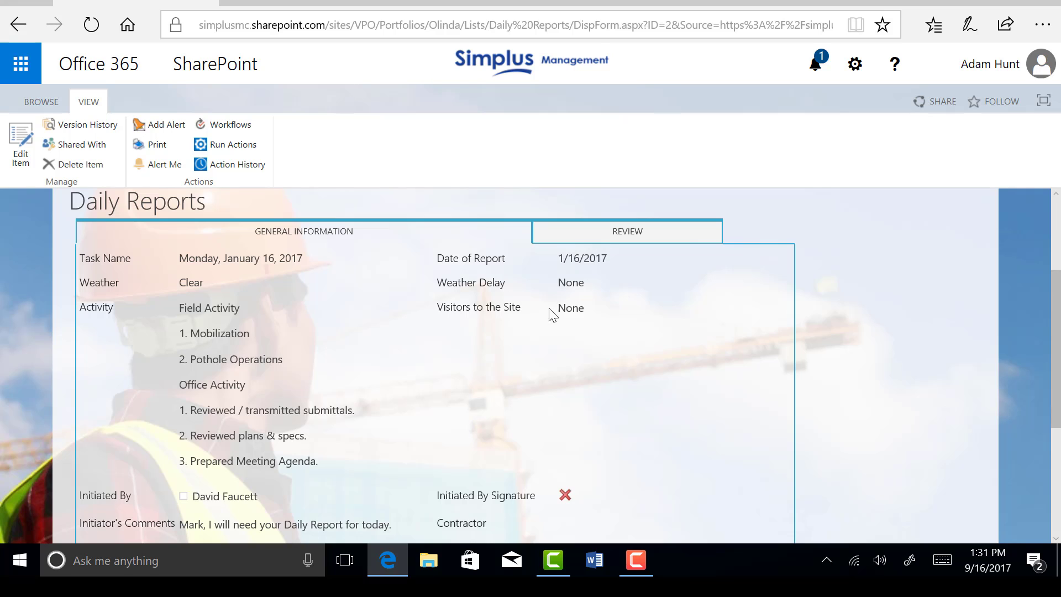
scroll(376, 393, "down", 2)
scroll(376, 393, "down", 2)
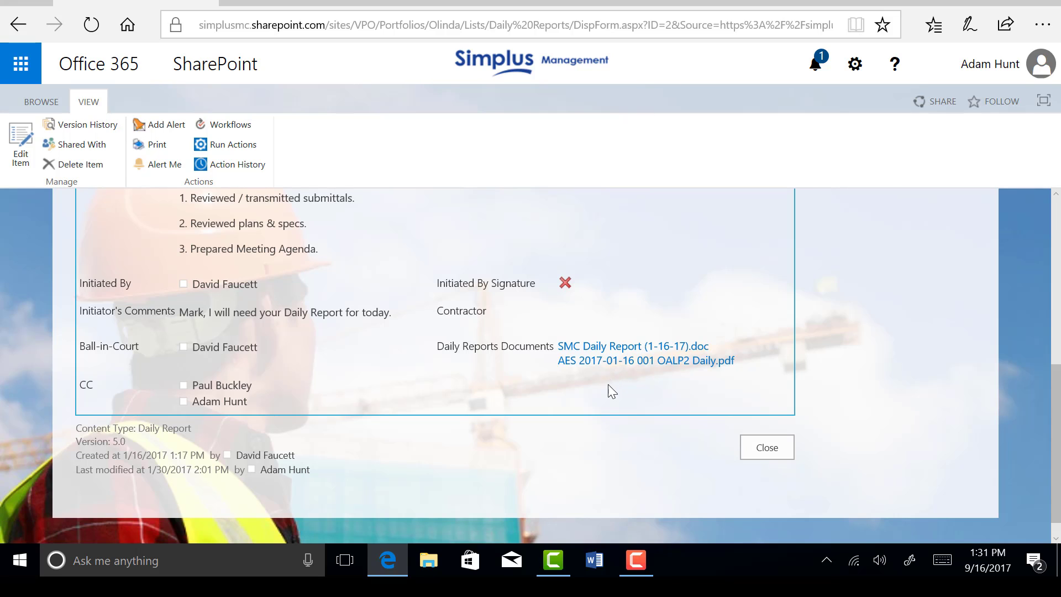
left_click(765, 441)
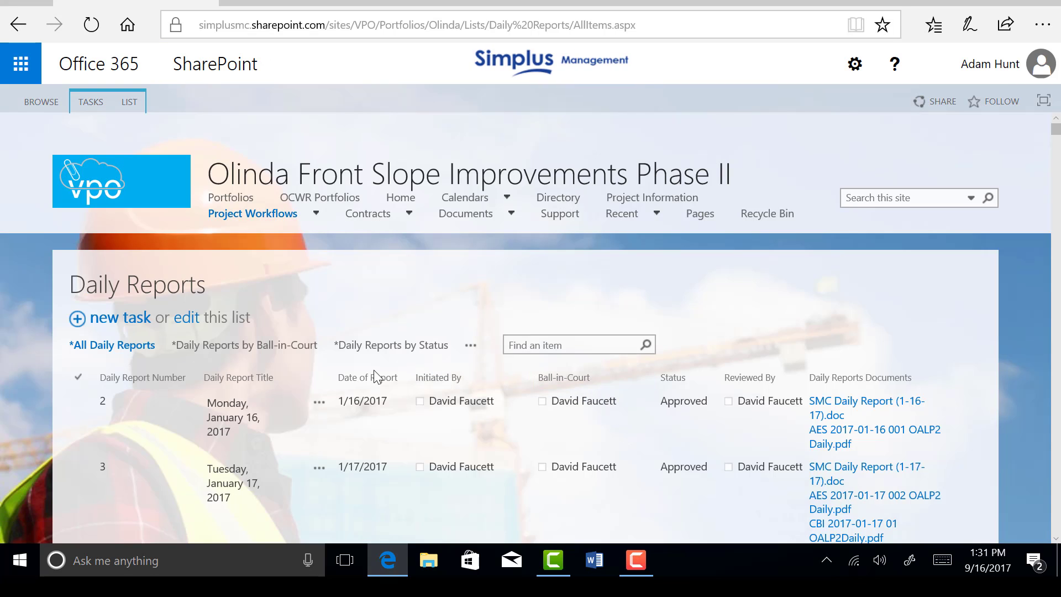
- Create a new daily report with the task name "Saturday, September 16, 2017", keeping the default date of report
left_click(119, 320)
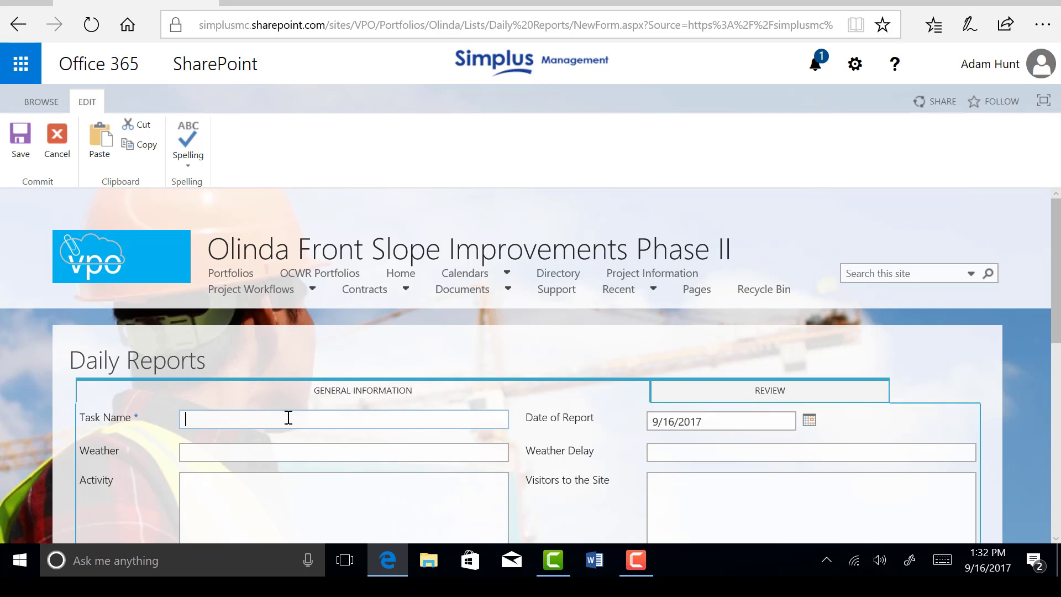
type("Saturday, September 16, 2017")
key("Tab")
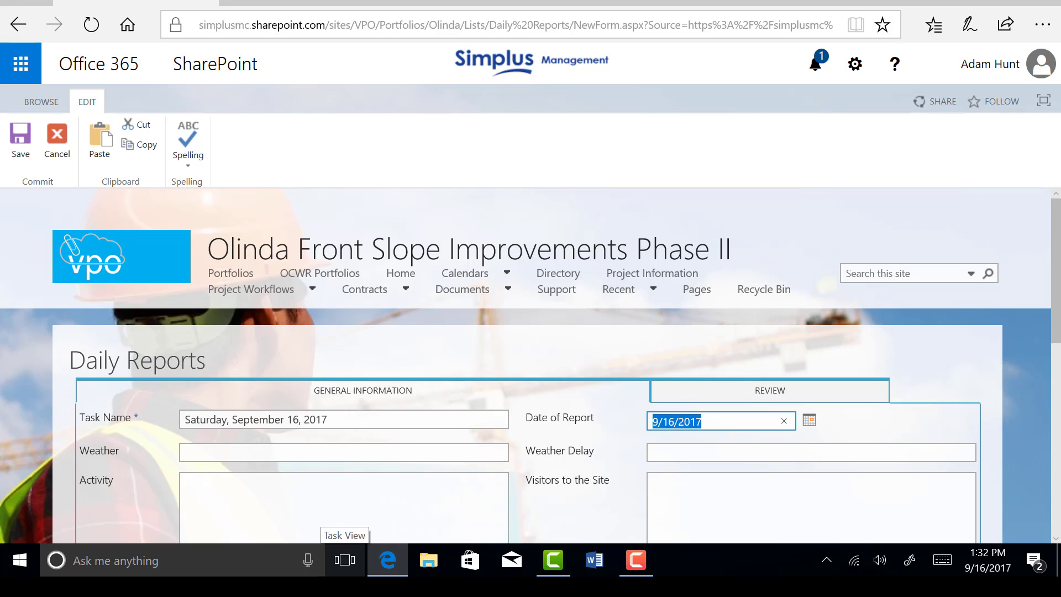
key("Tab")
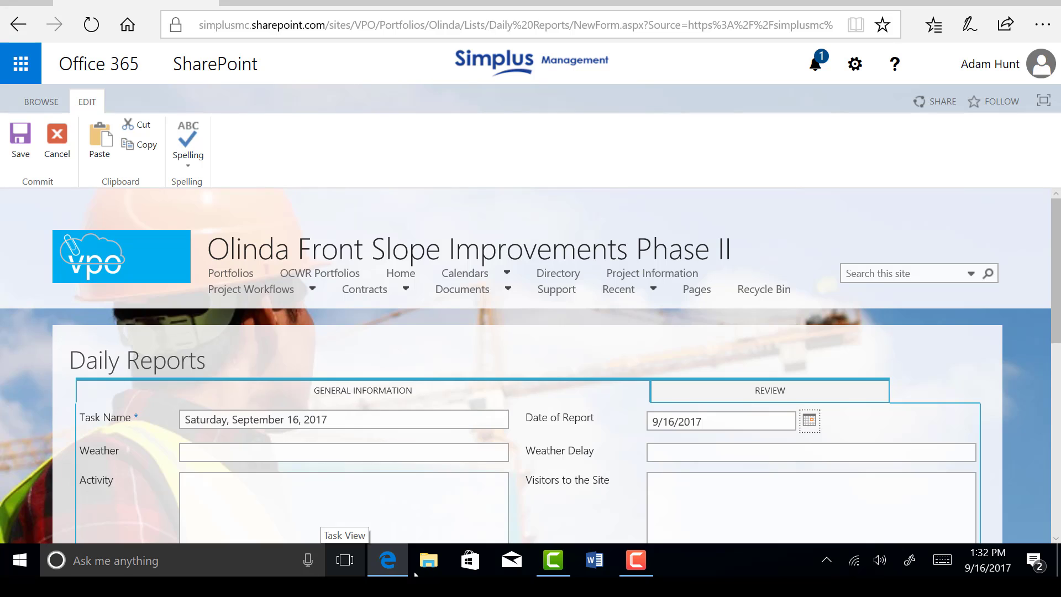
- Set the report's Weather to "Clear" and its Weather Delay to "No"
left_click(428, 450)
type("Clear")
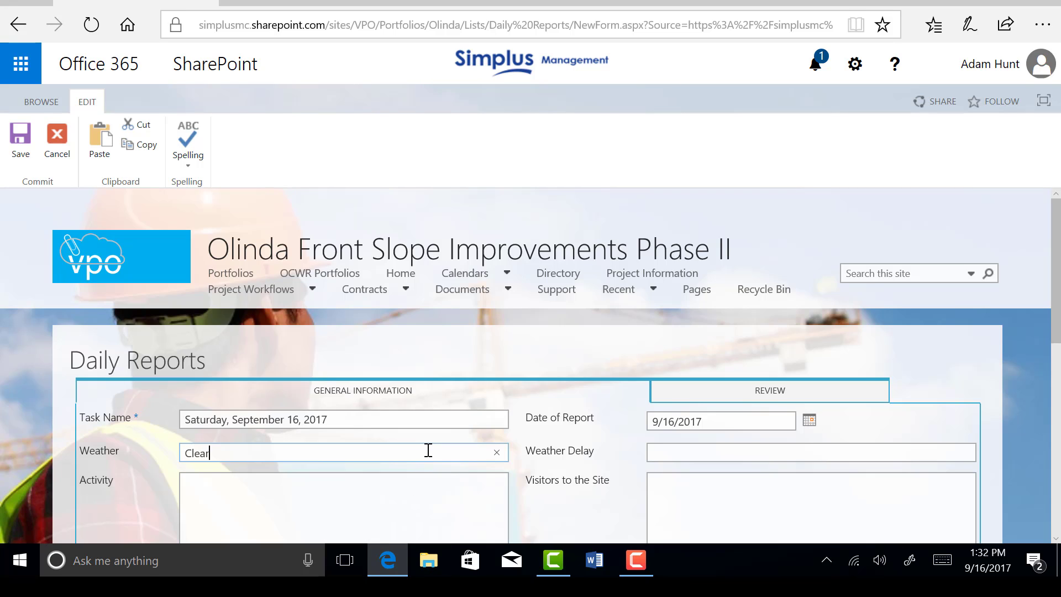
key("Tab")
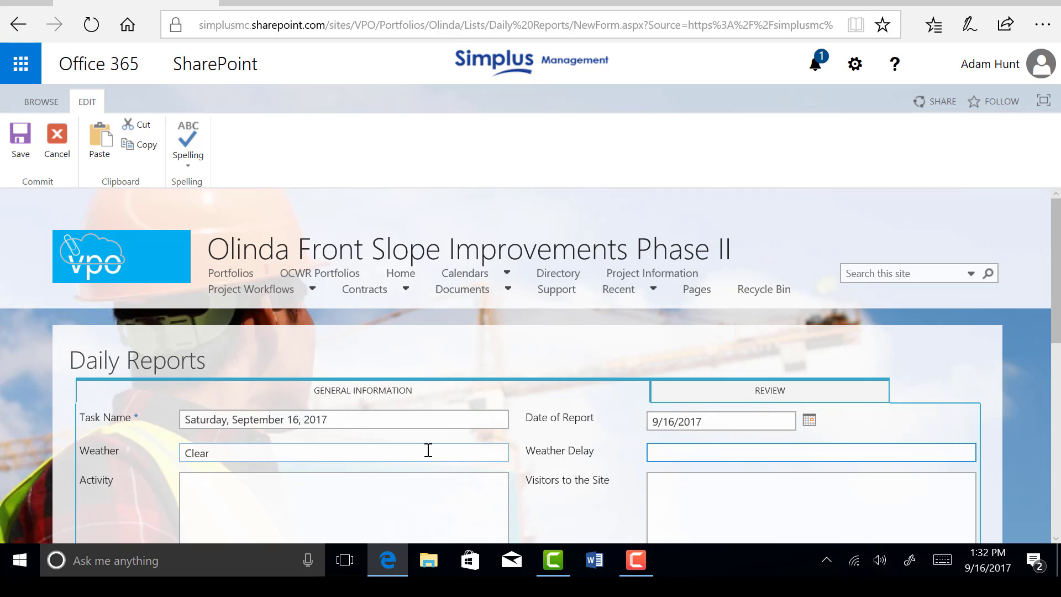
type("No")
key("Tab")
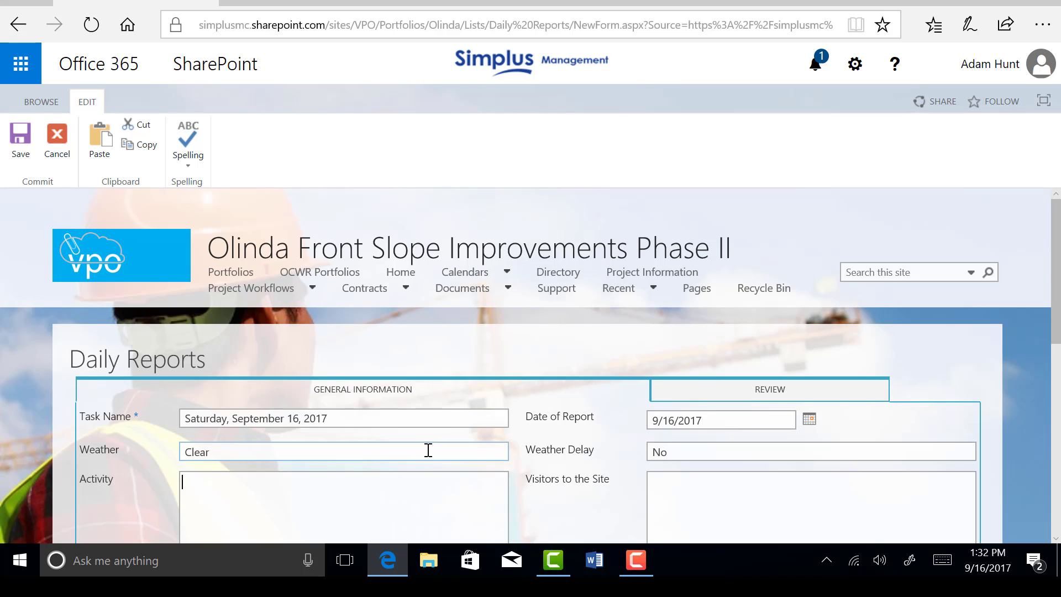
- Fill in Activity with Field Activity (Mobilization, Pothole Operations) and Office Activity (Reviewed / transmitted submittals, Reviewed plans & specs., Prepared Meeting Agenda.) as numbered lists
scroll(434, 447, "down", 2)
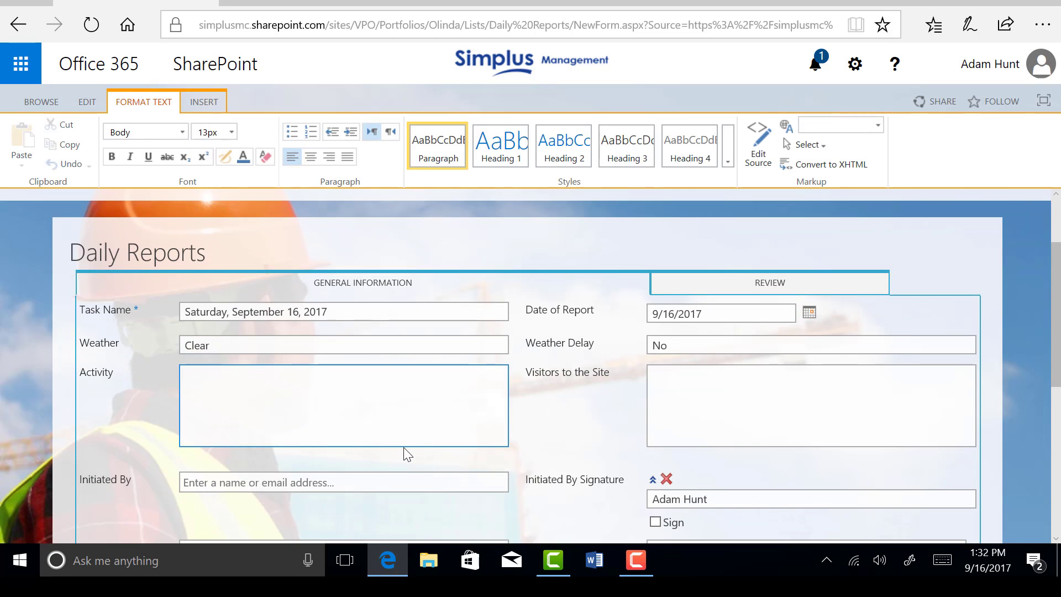
type("Field Activity 1. Mobilization 2. Pothole Operations Office Activity 1. Reviewed / transmitted submittals 2. Reviewed plans & specs. 3. Prepared Meeting Agenda.")
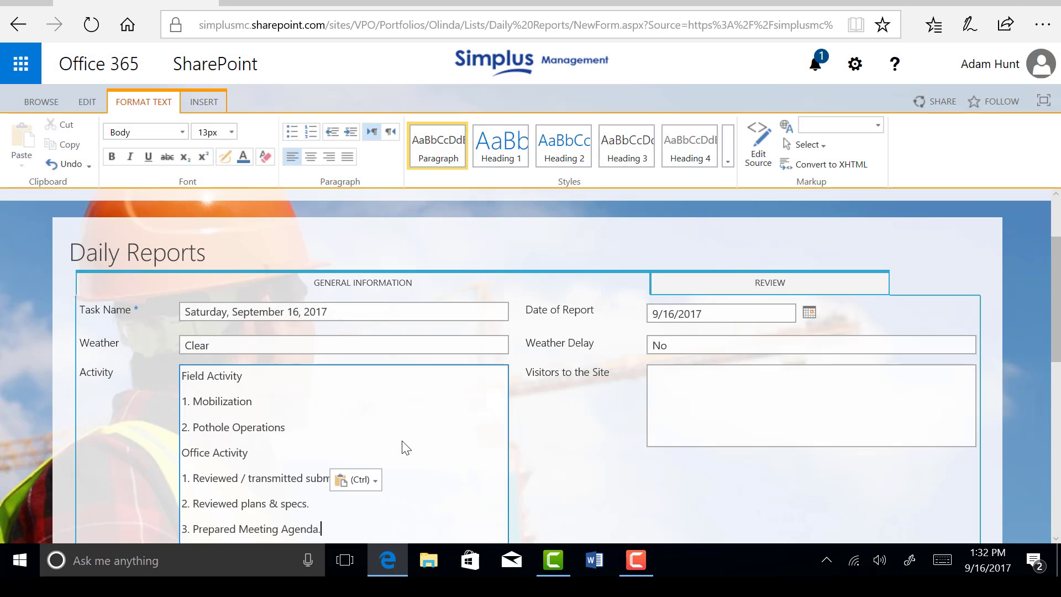
scroll(402, 442, "down", 1)
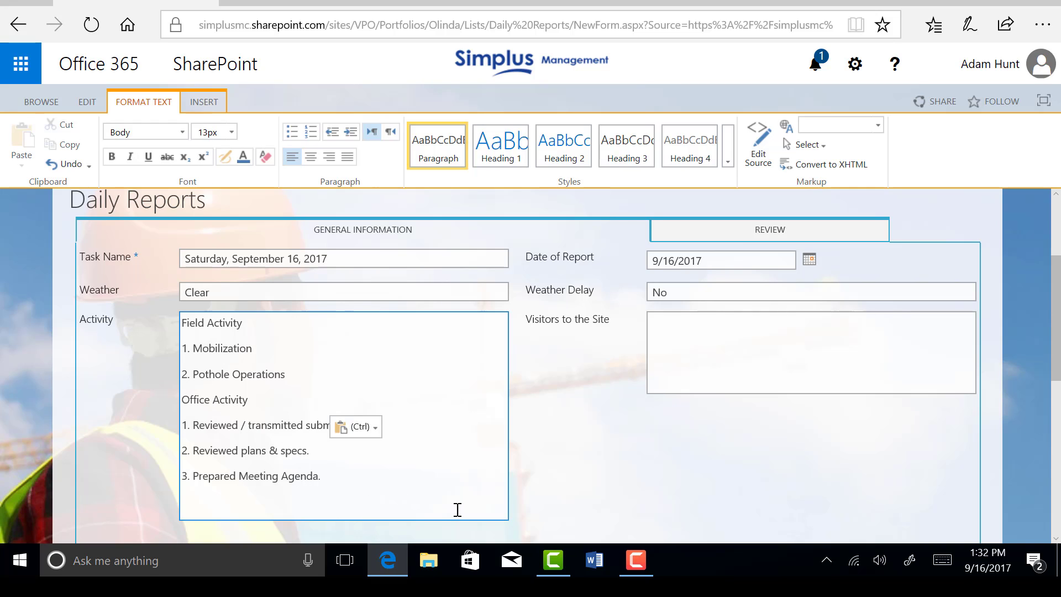
- Enter "None" for Visitors to the Site in the daily report
left_click(692, 332)
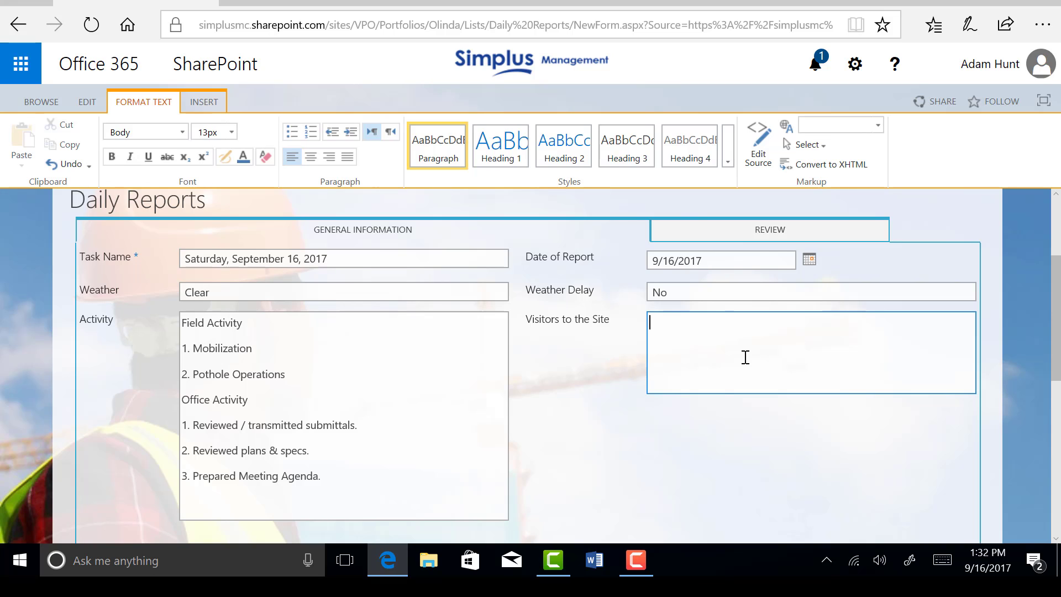
type("None")
scroll(752, 354, "down", 4)
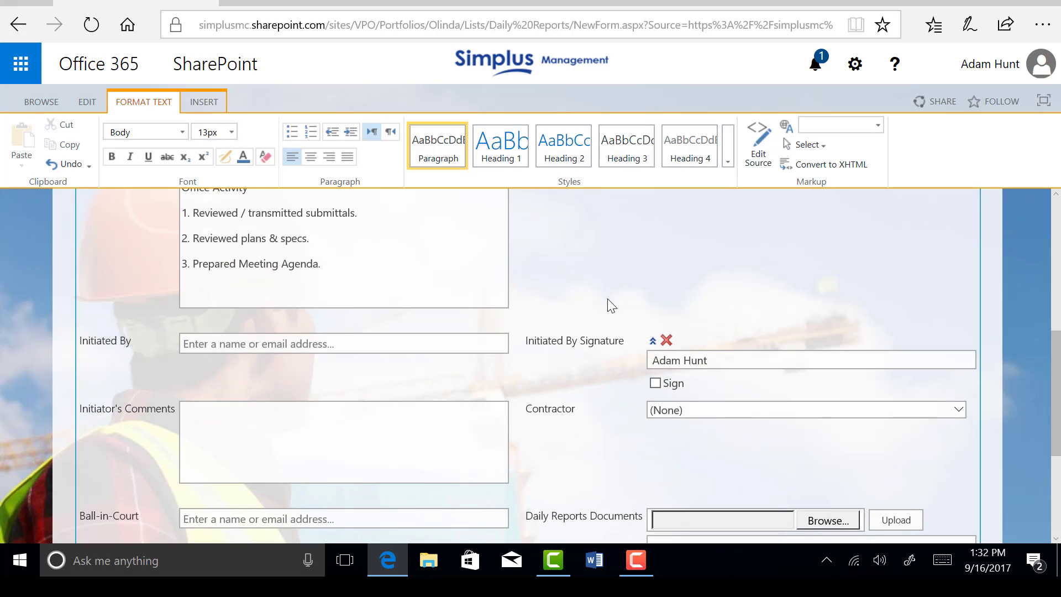
- Select the report author's own name as Initiated By and mark the Initiated By Signature as signed
left_click(325, 343)
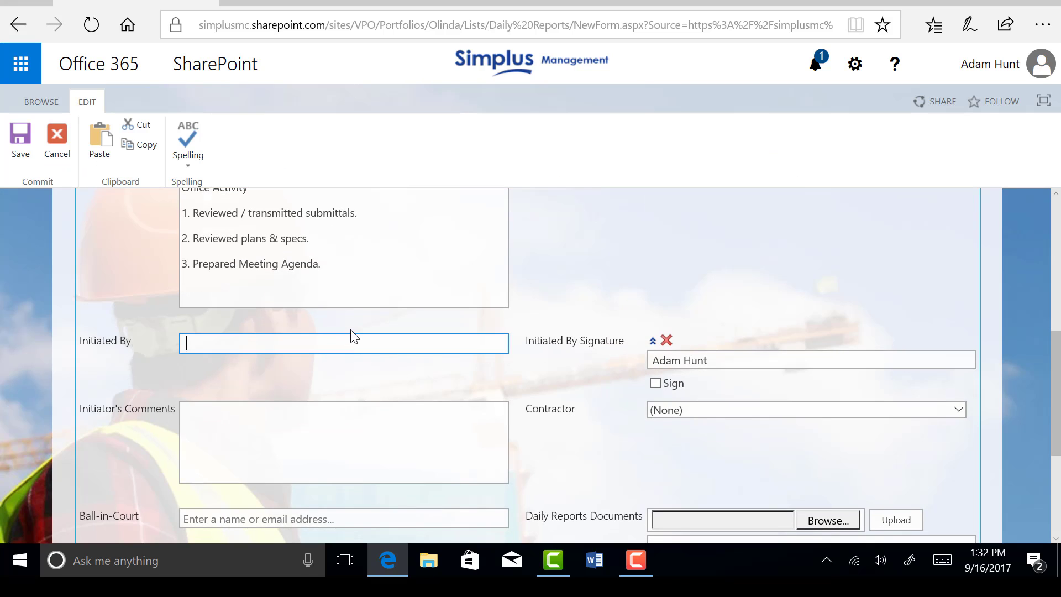
type("Ada")
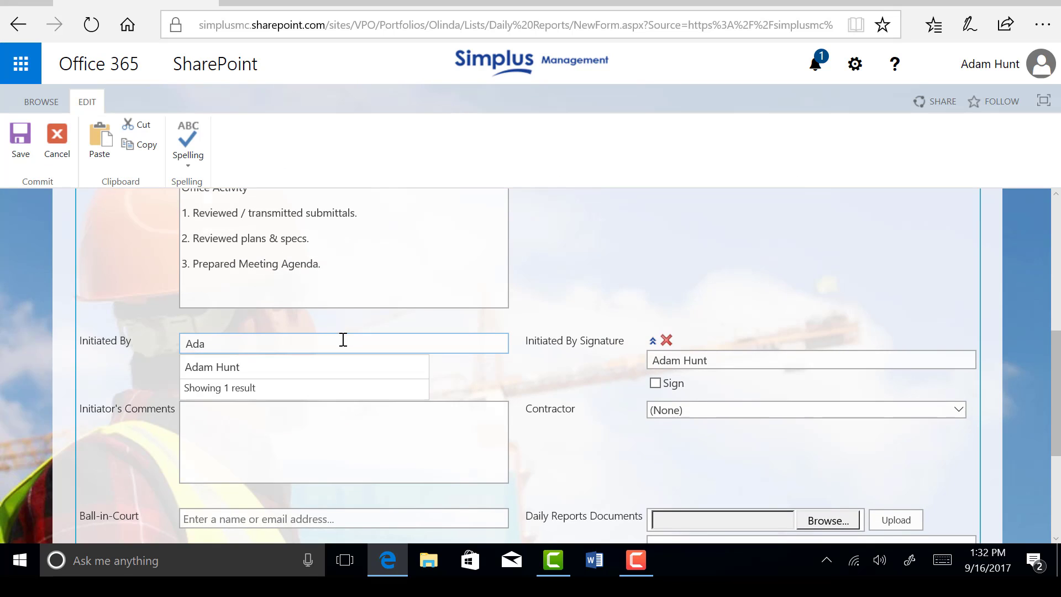
left_click(251, 368)
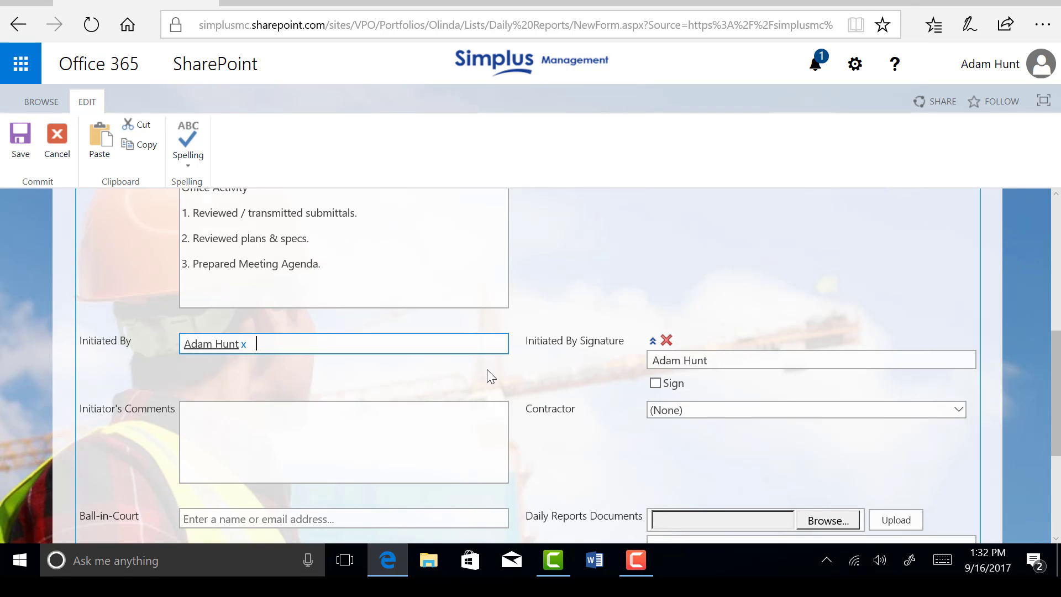
left_click(656, 383)
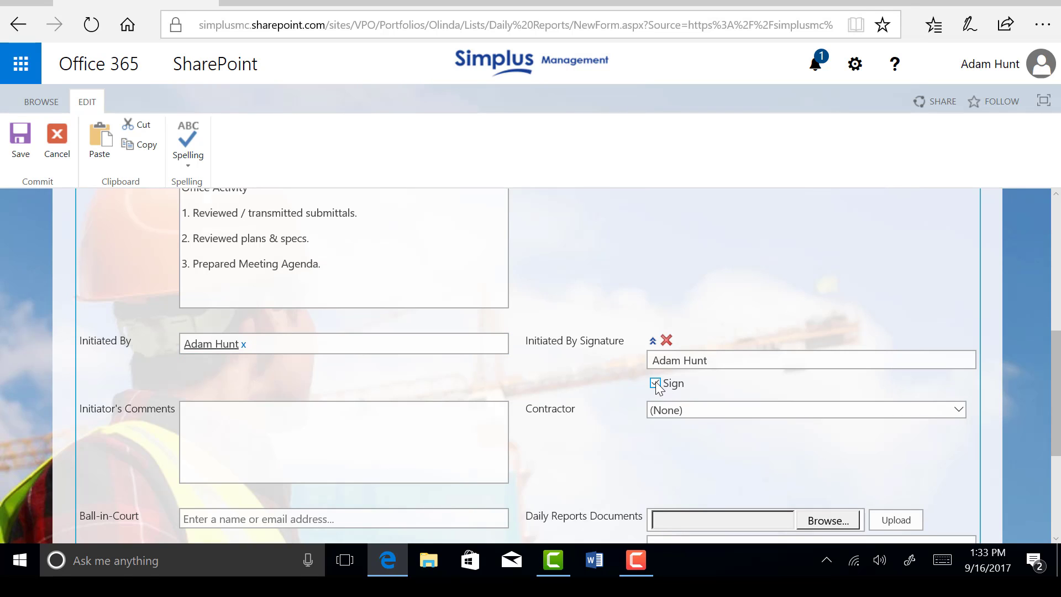
- Write the Initiator's Comments, greeting the recipient by first name, with "Please submit your daily report for today." on a new line
scroll(497, 376, "down", 1)
left_click(411, 367)
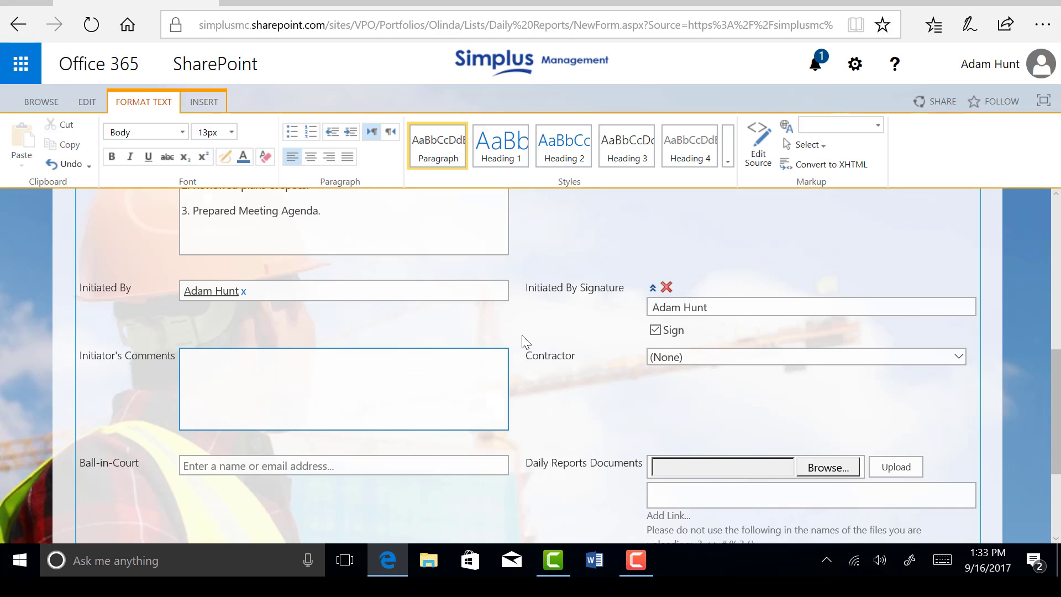
type("Paul,")
key("Return")
type("Please submit your daily report for today.")
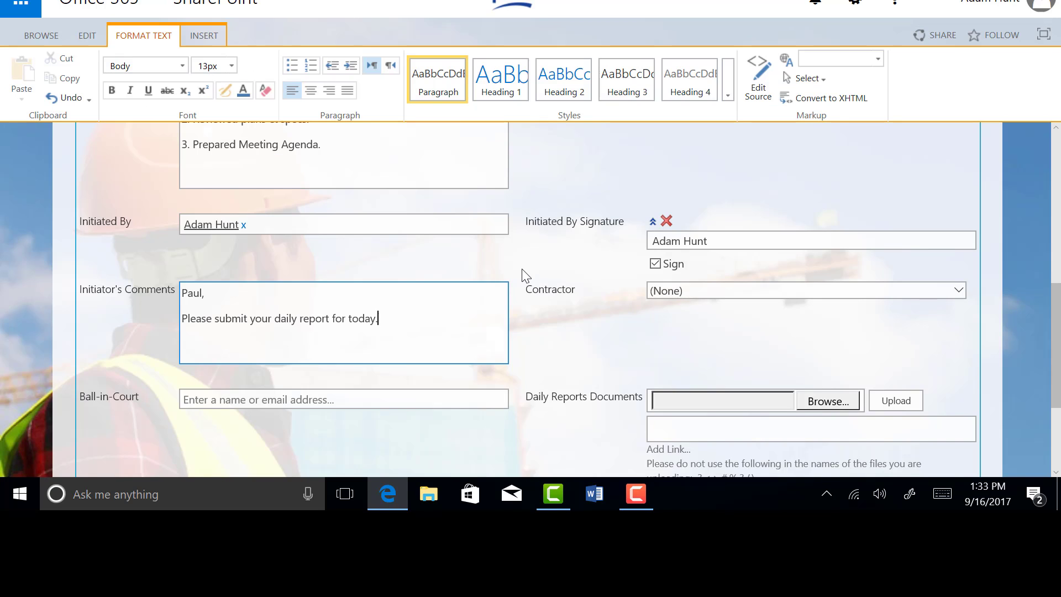
- Assign the comment's recipient as Ball-in-Court and set the Contractor to Sukut
left_click(419, 398)
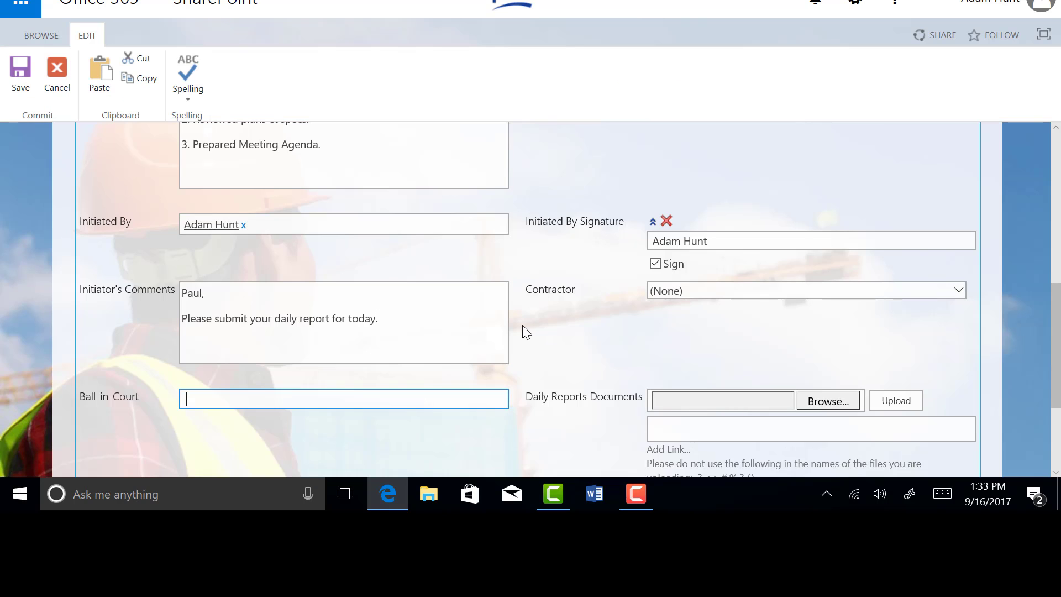
type("Paul")
key("Return")
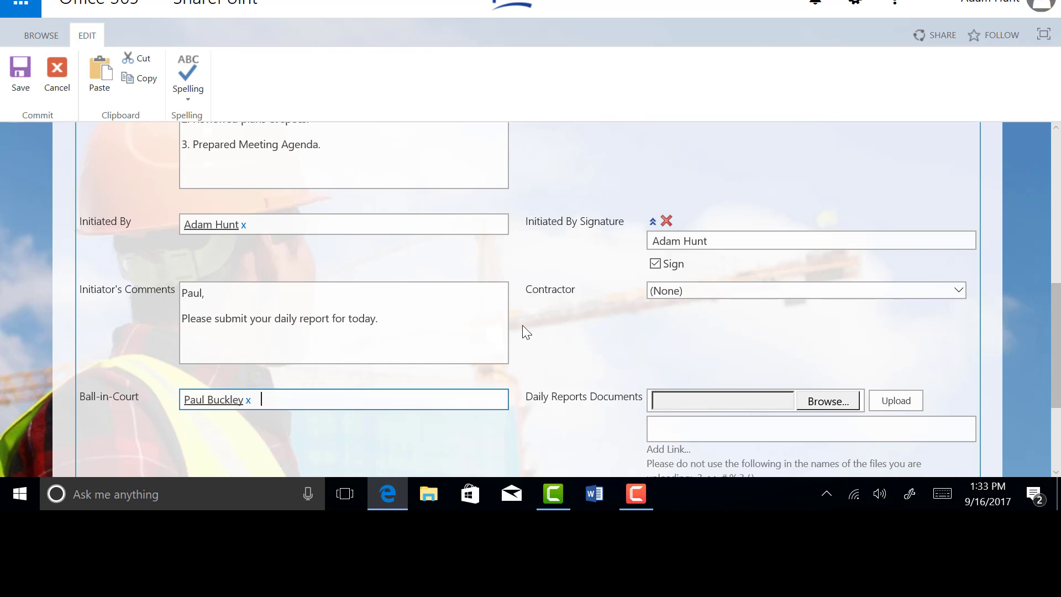
scroll(522, 325, "up", 5)
scroll(522, 324, "down", 5)
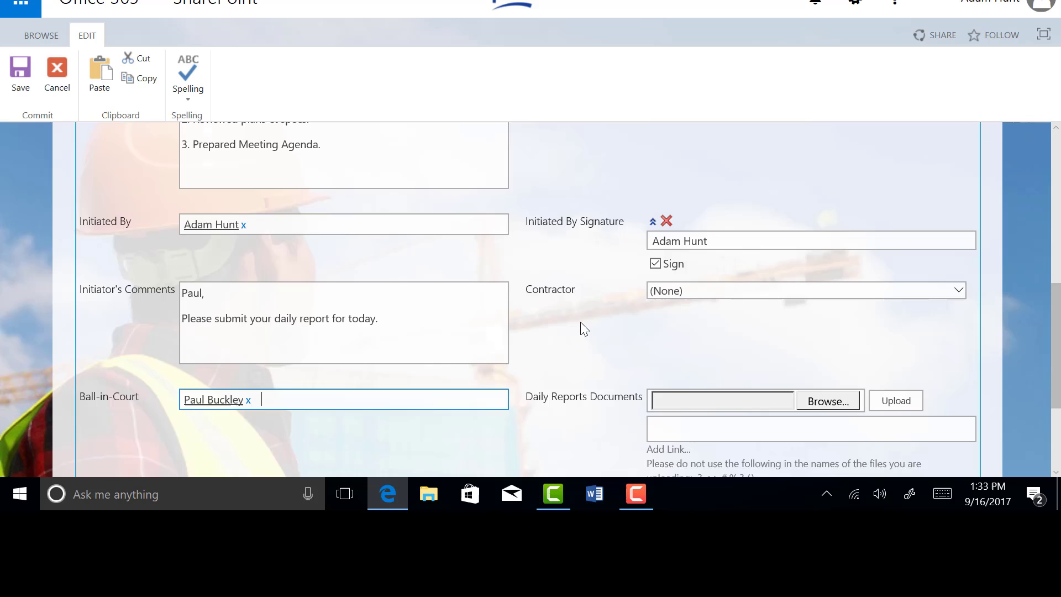
left_click(953, 293)
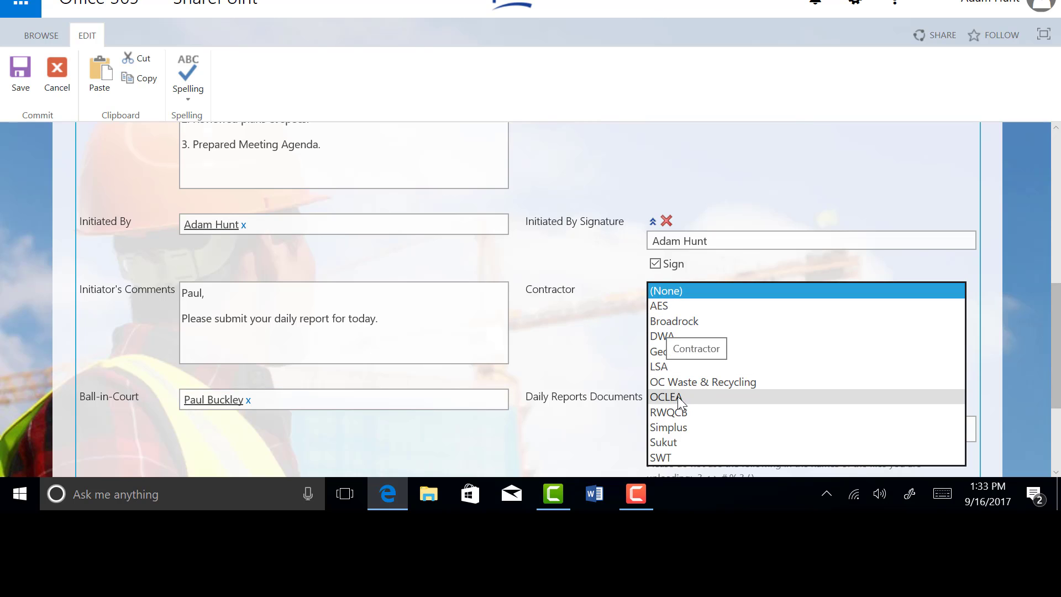
left_click(664, 442)
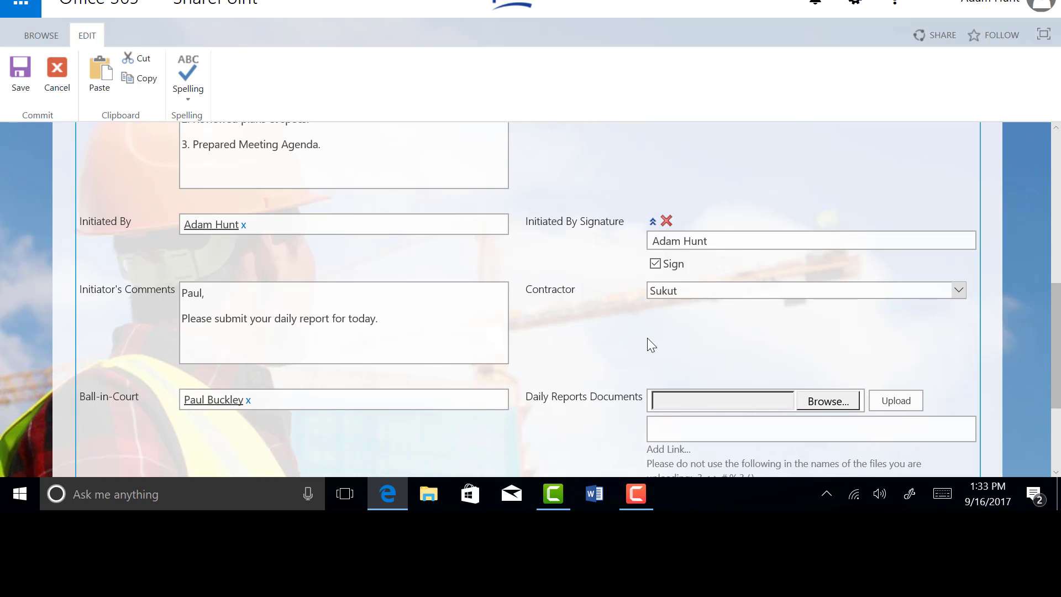
- Upload the AH Daily Report file from the Desktop folder to Daily Reports Documents and save the new daily report
scroll(596, 291, "down", 2)
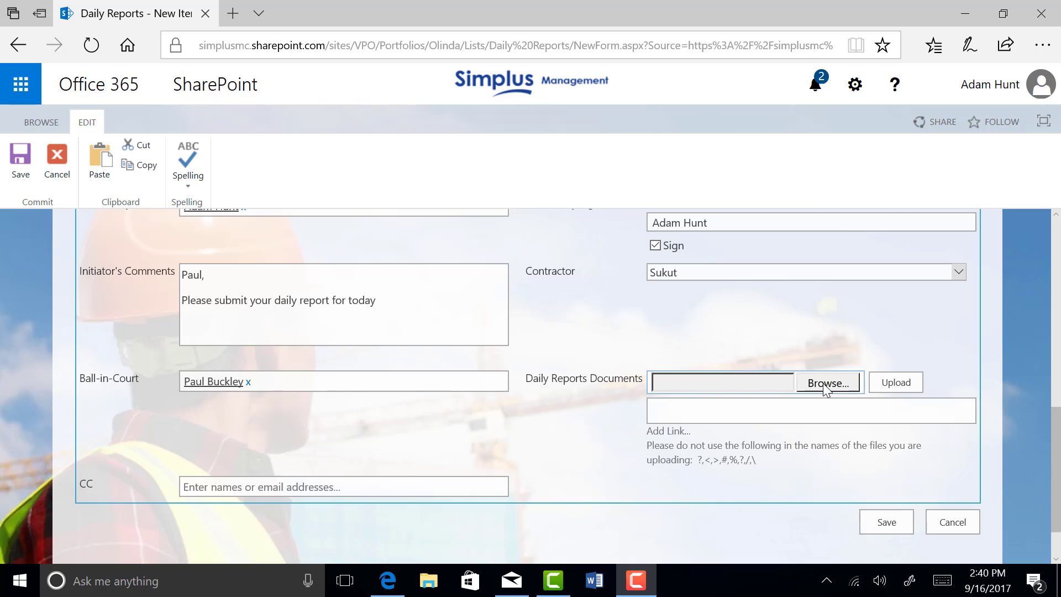
left_click(824, 386)
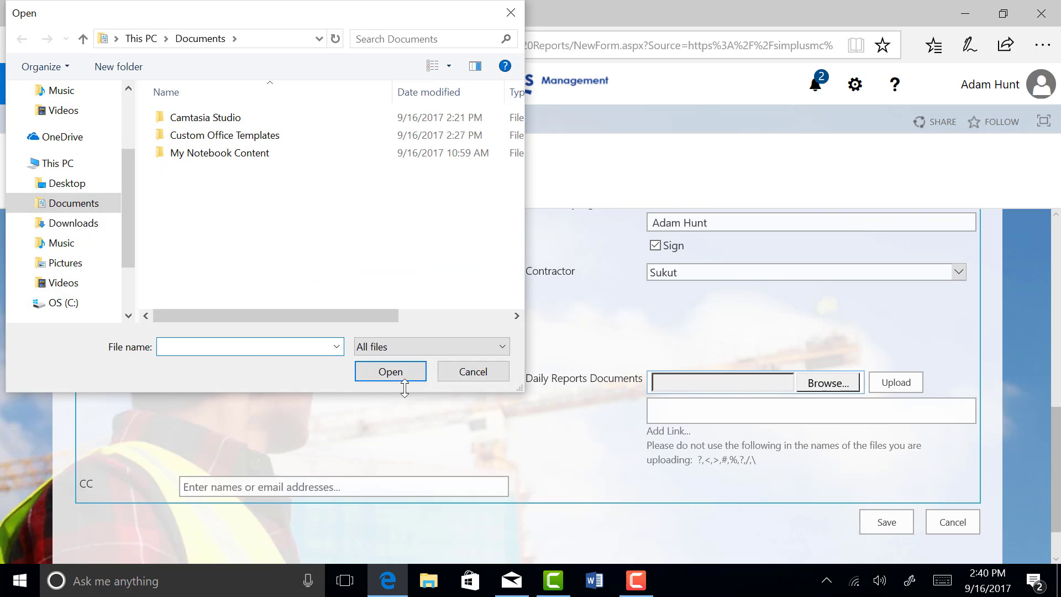
left_click(71, 188)
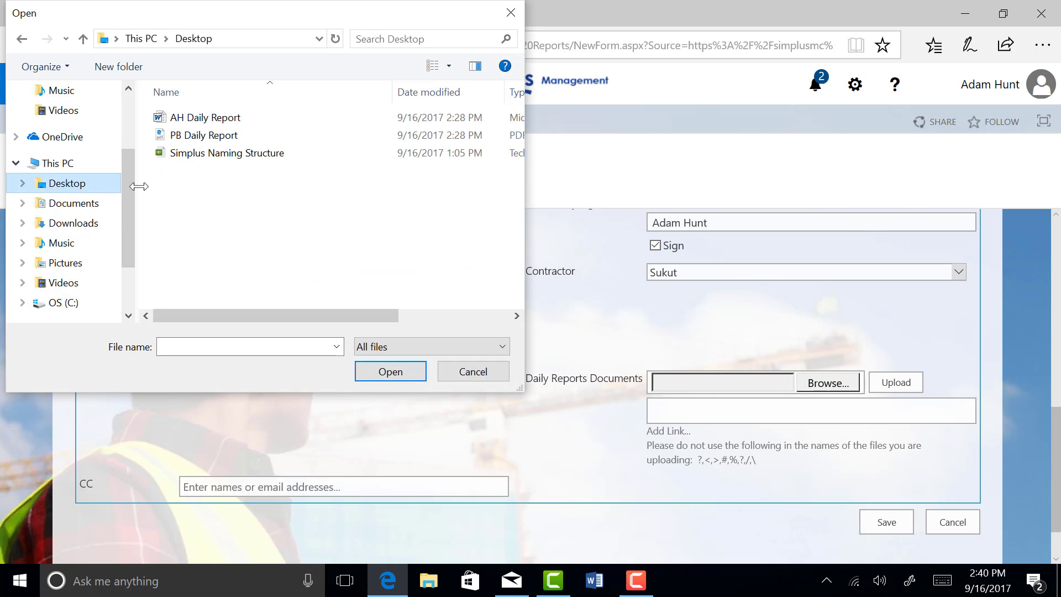
double_click(214, 118)
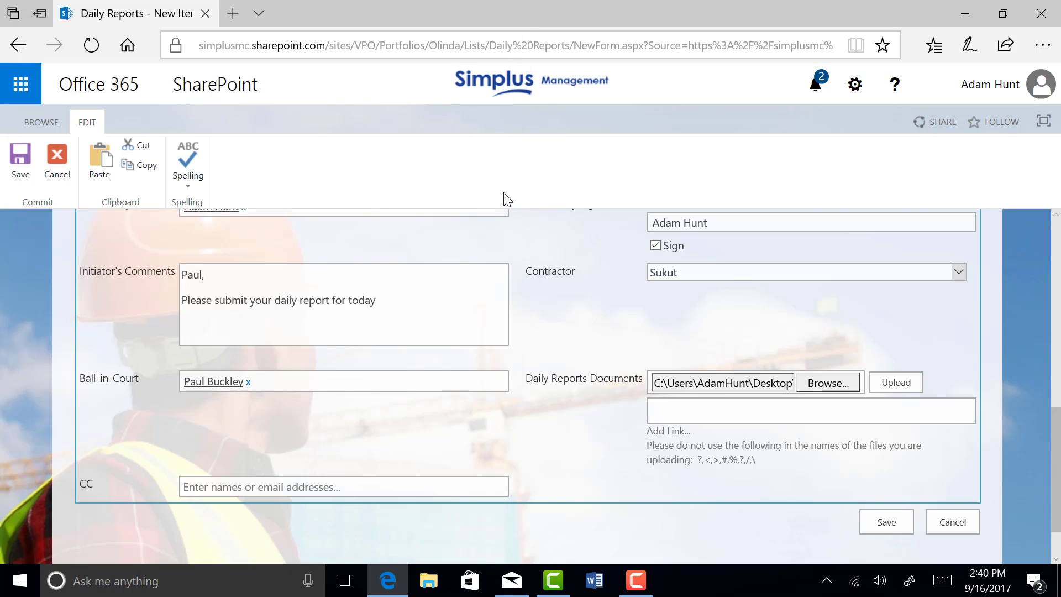
left_click(888, 387)
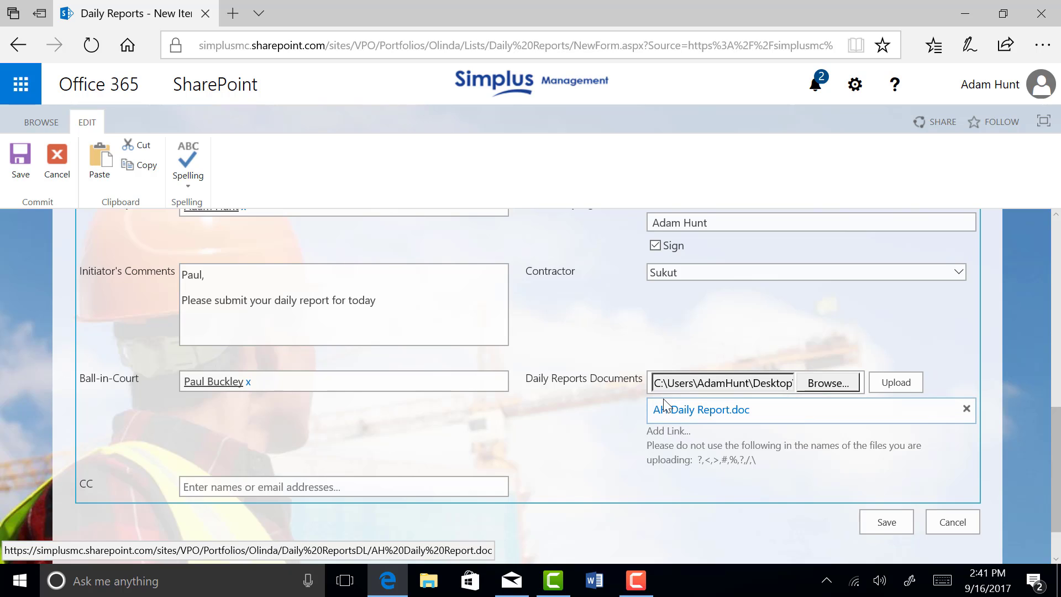
left_click(269, 490)
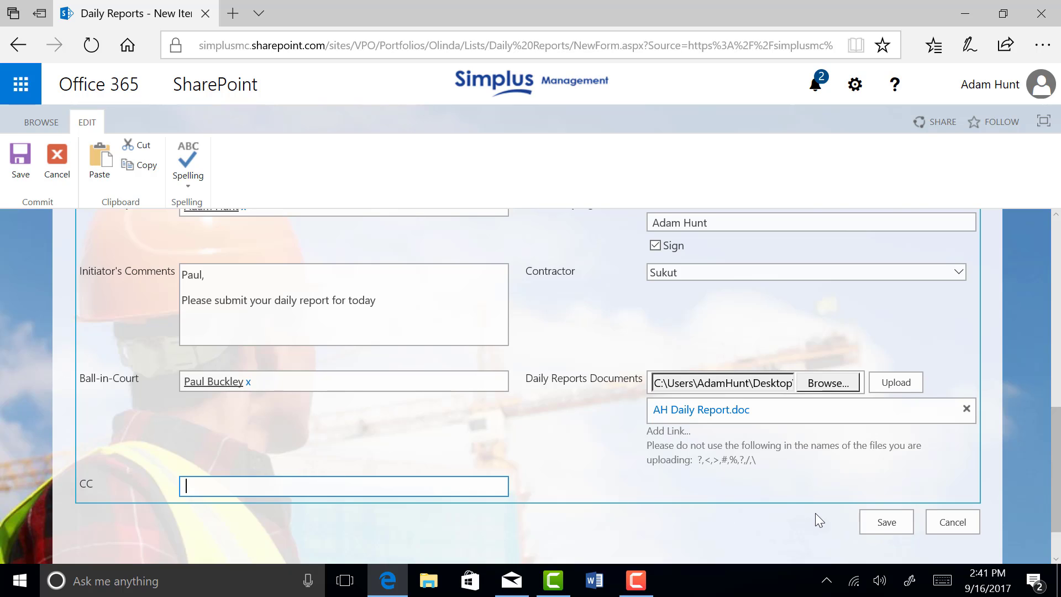
left_click(883, 519)
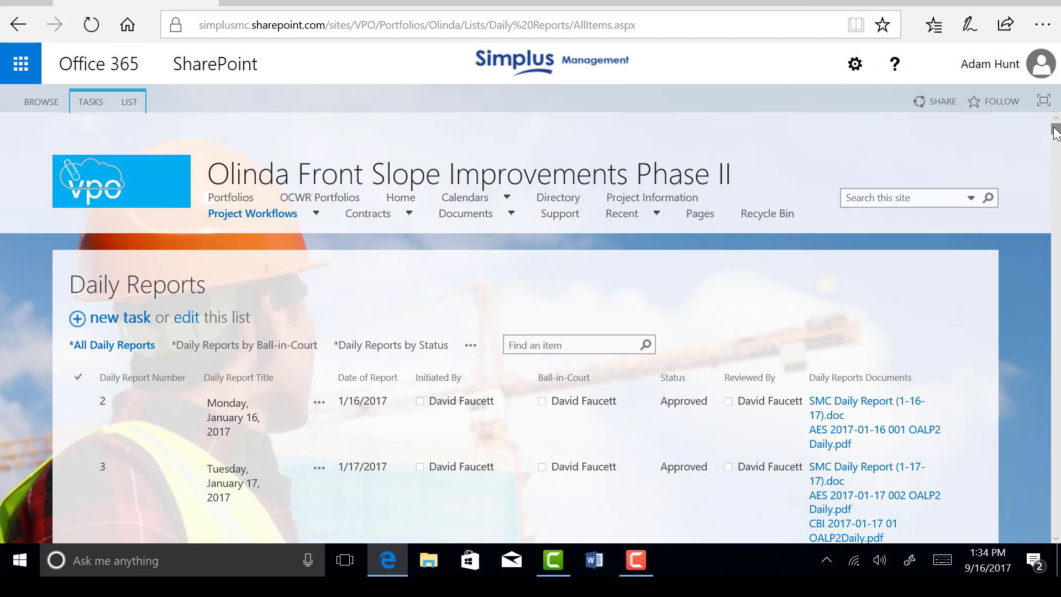
- Review the "Saturday, September 16, 2017 (TEST)" daily report at the end of the list and close it
left_click_drag(1053, 128, 1055, 529)
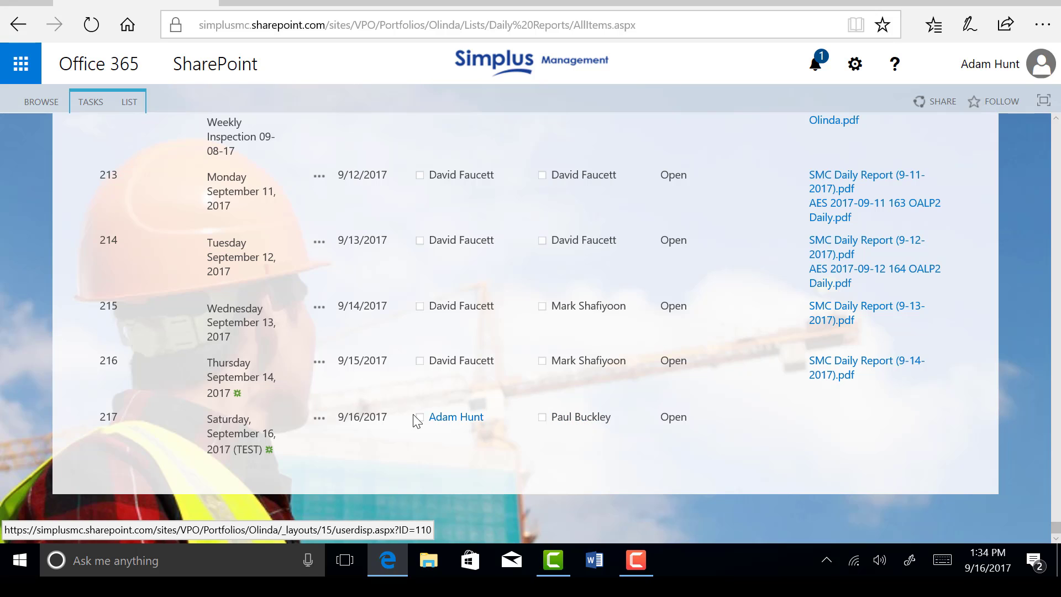
left_click(250, 445)
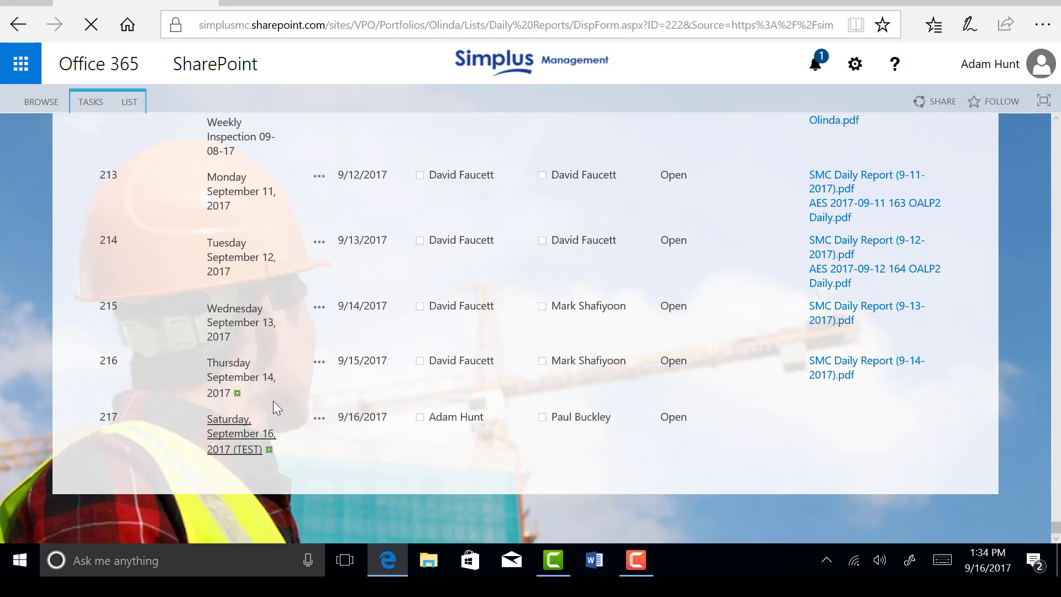
scroll(272, 392, "down", 7)
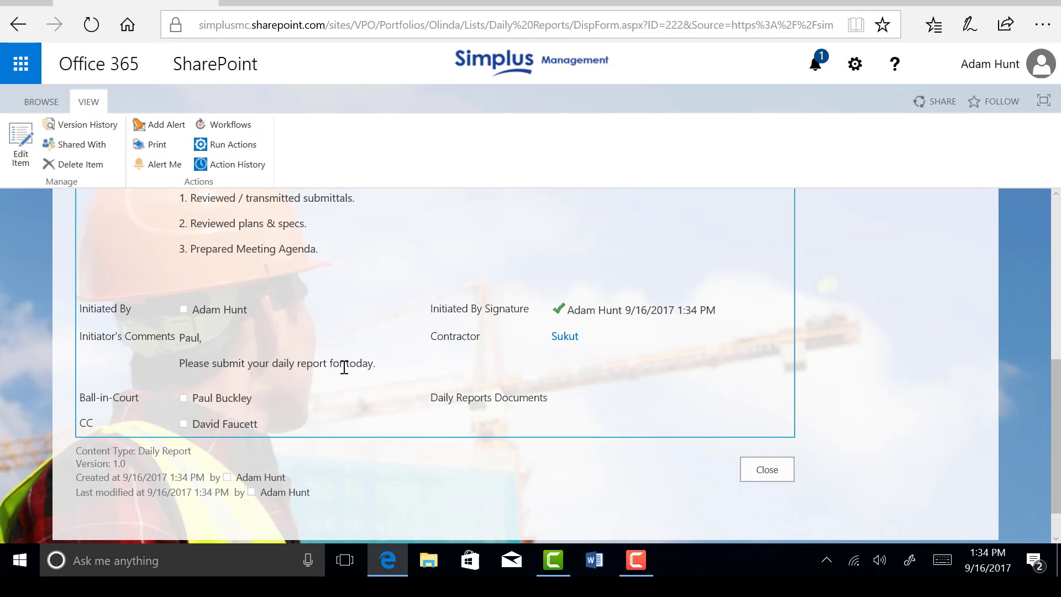
left_click(778, 475)
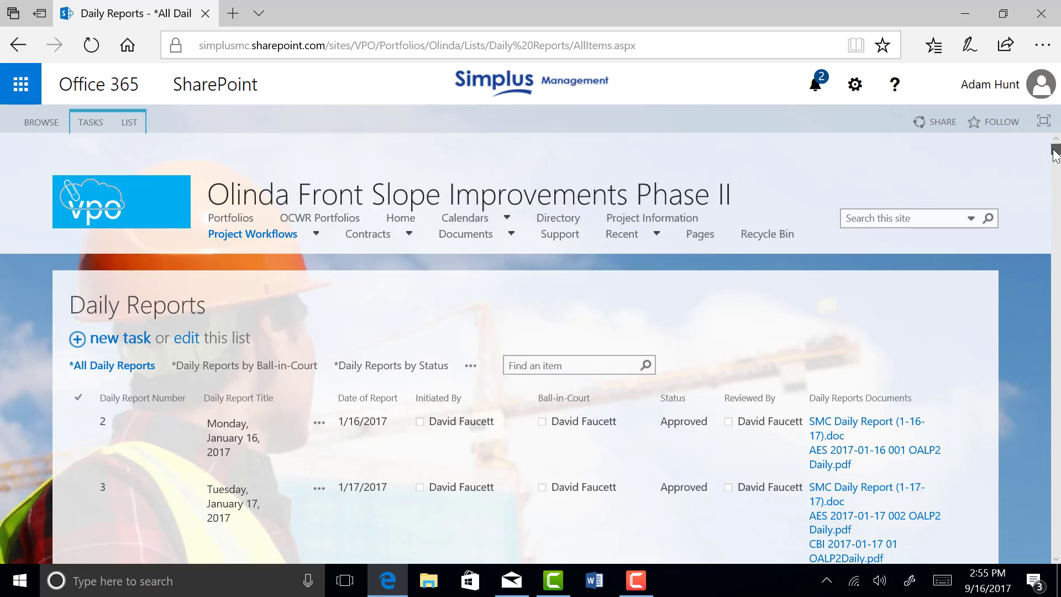
- Open the "Saturday, September 16, 2017" daily report at the end of the list and review its general information
left_click_drag(1056, 155, 1055, 558)
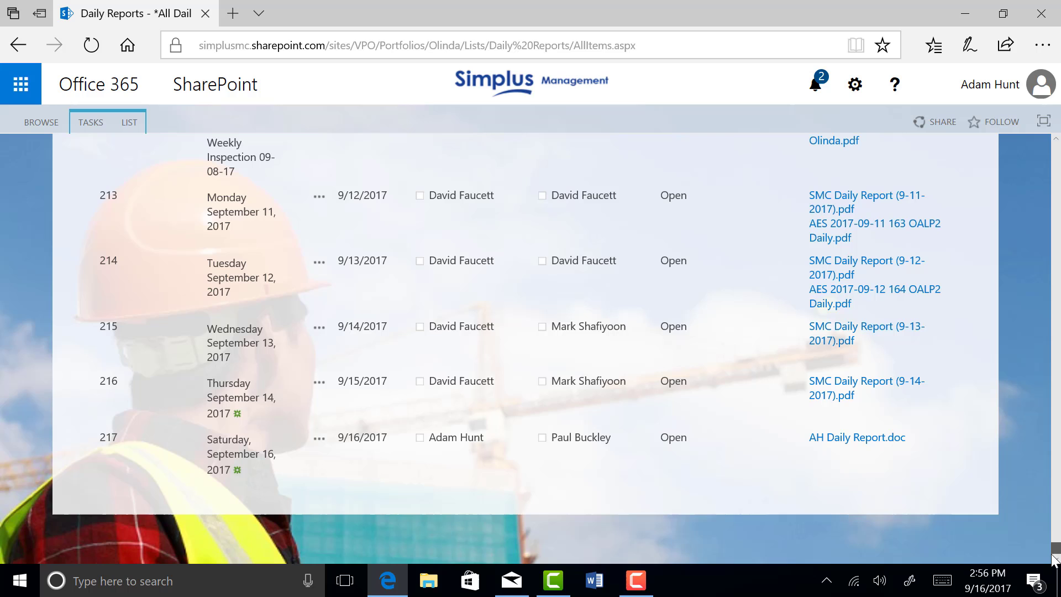
left_click(231, 457)
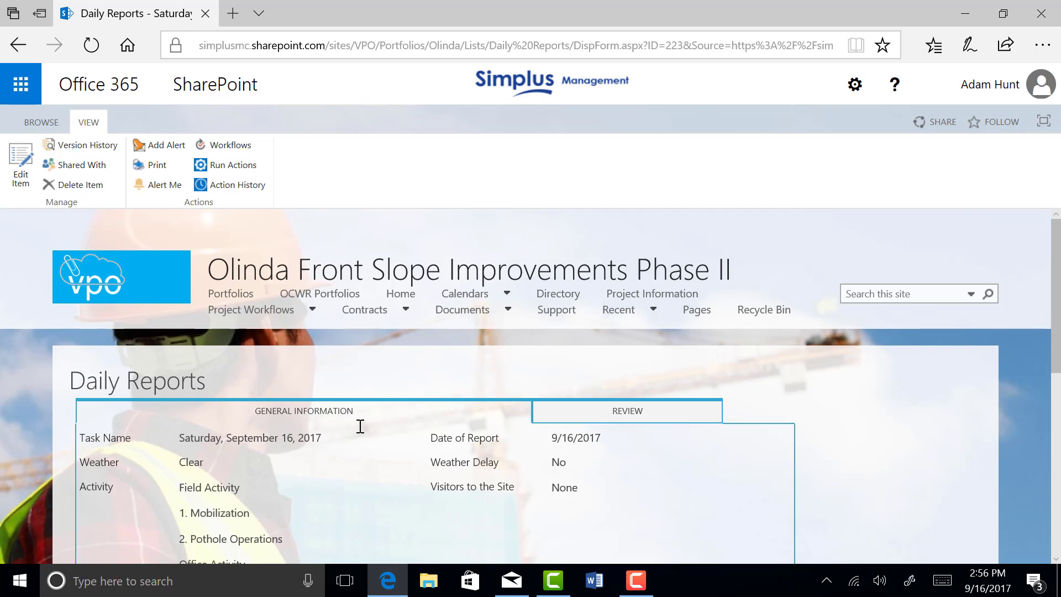
scroll(638, 366, "down", 4)
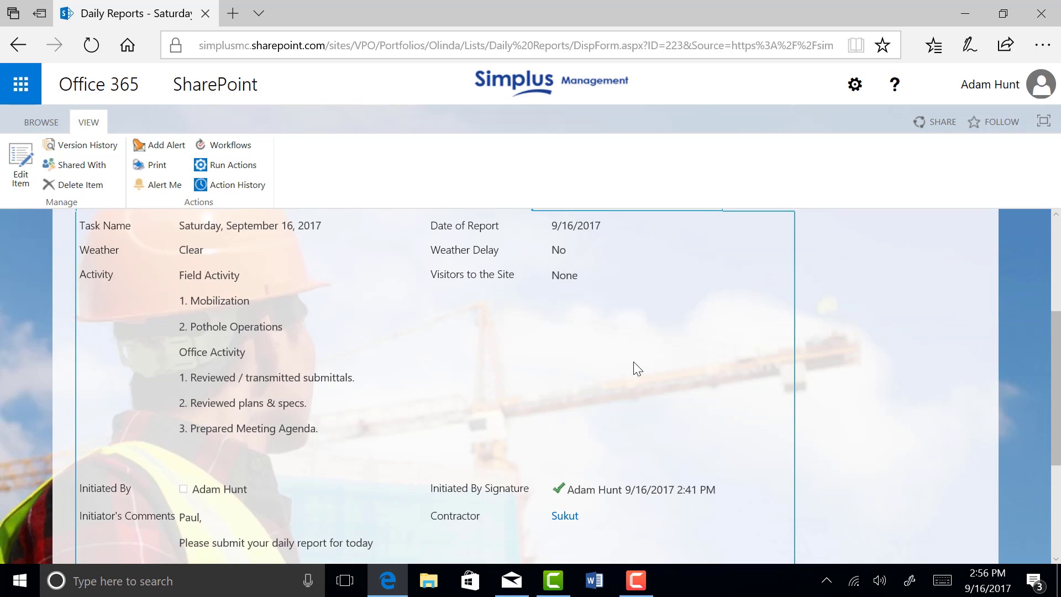
scroll(635, 365, "down", 3)
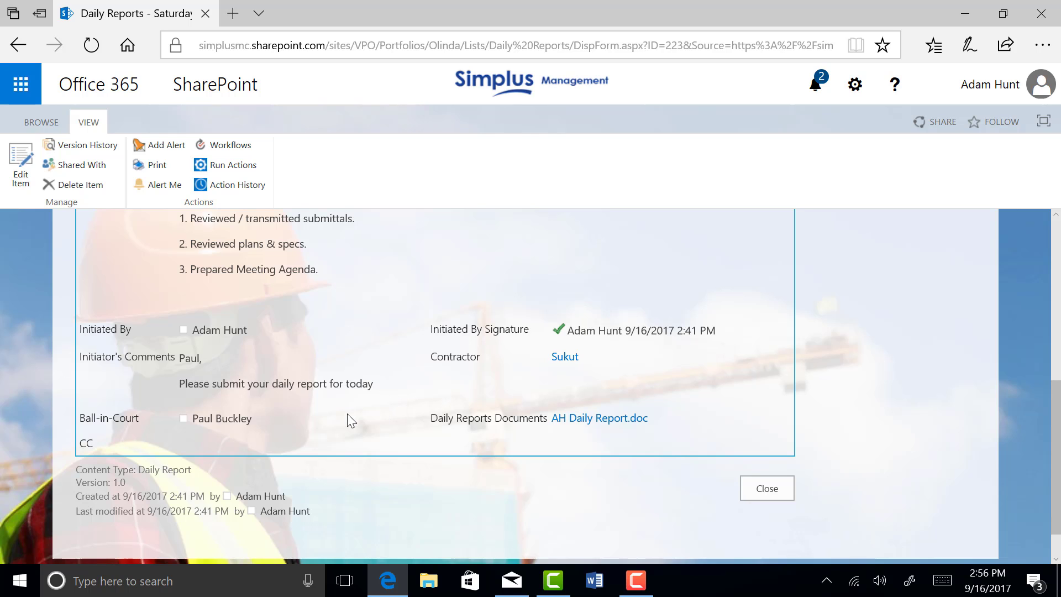
- Edit the daily report and upload the PB Daily Report file from the Desktop folder to Daily Reports Documents
scroll(348, 413, "up", 7)
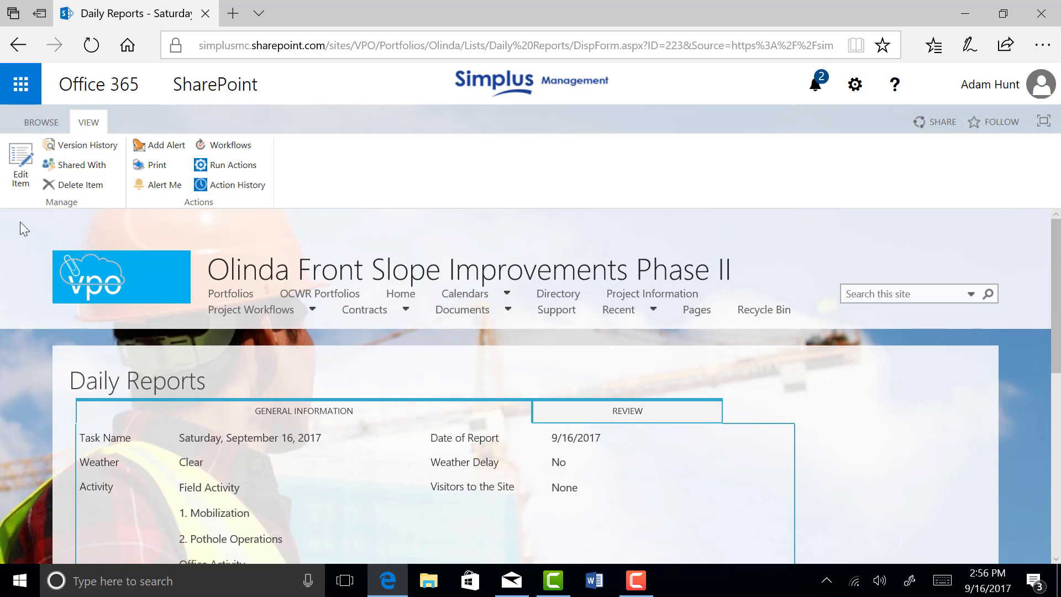
left_click(24, 173)
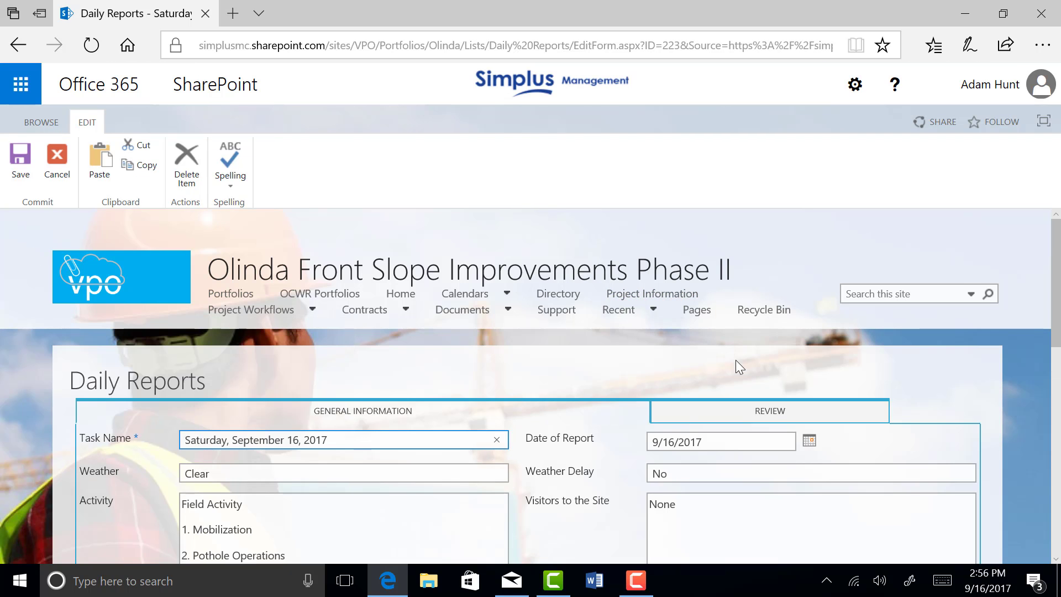
scroll(735, 360, "down", 8)
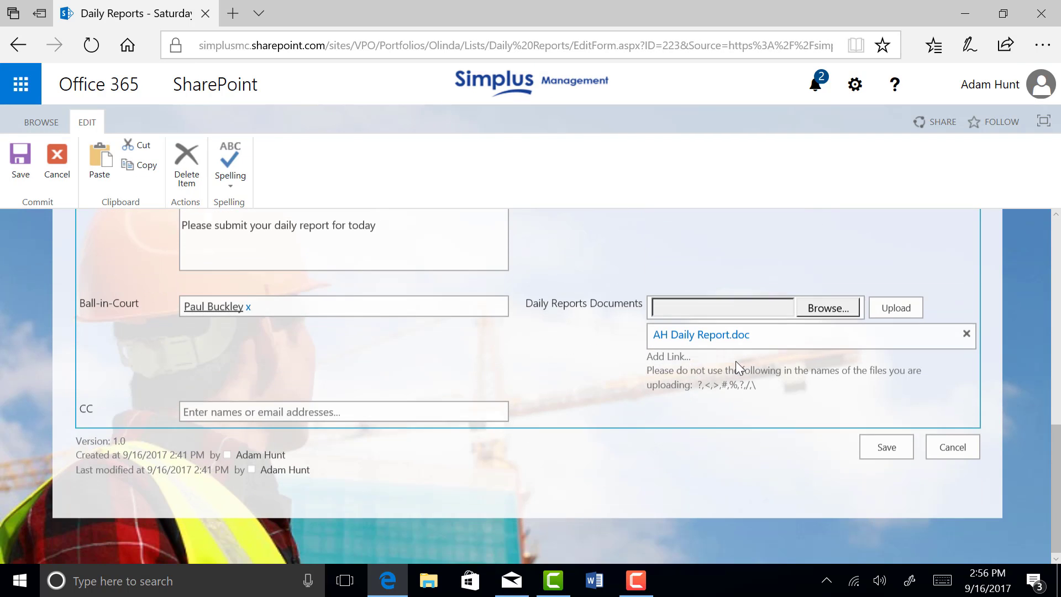
left_click(831, 307)
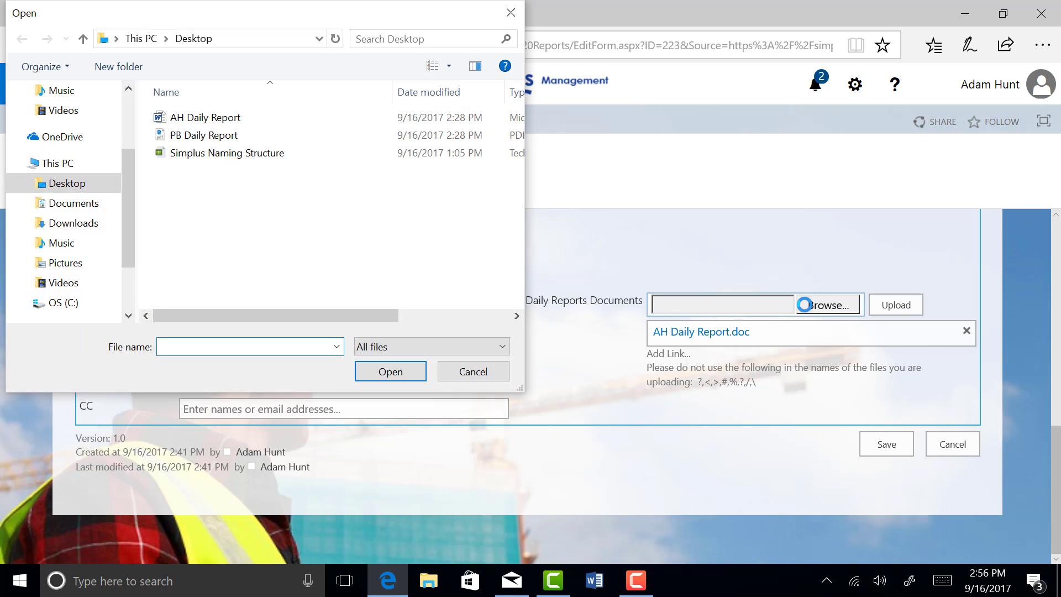
double_click(216, 136)
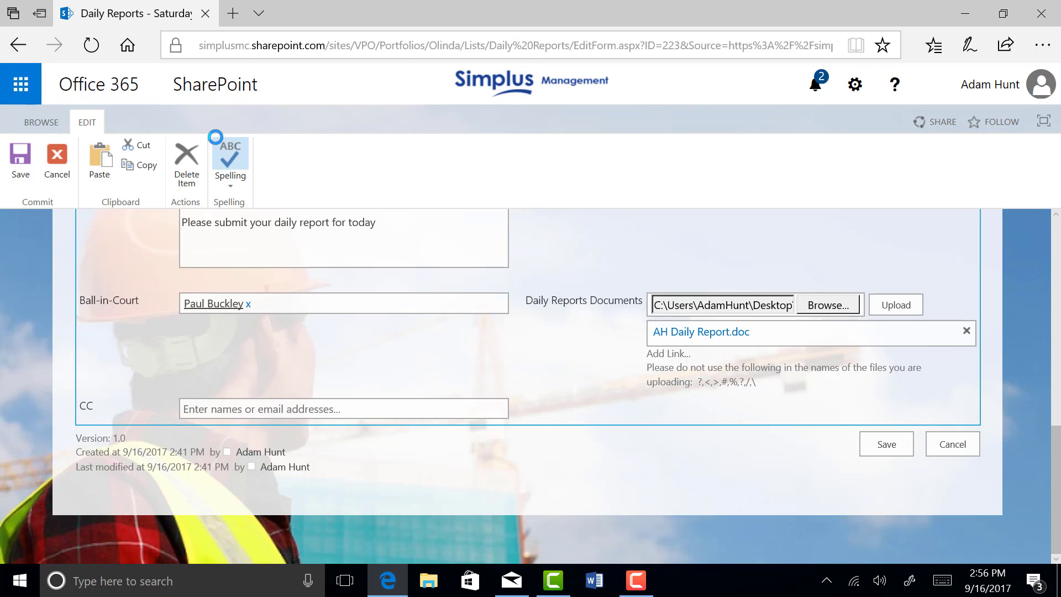
left_click(893, 307)
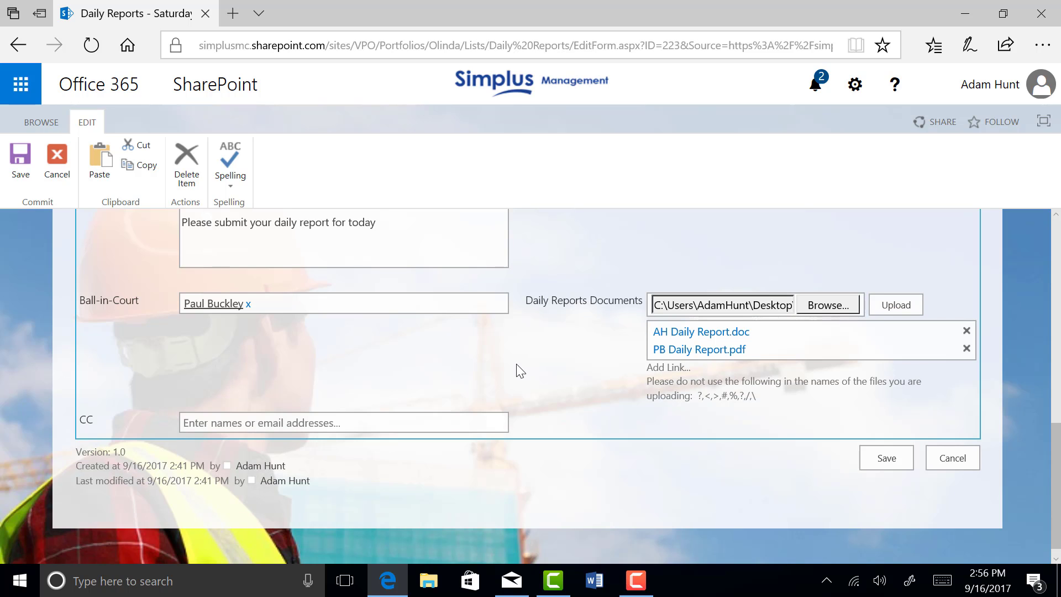
- Replace the Initiator's Comments with a greeting to the initiator by first name and "Please see the attached report for your review / comment." below it
scroll(440, 396, "up", 3)
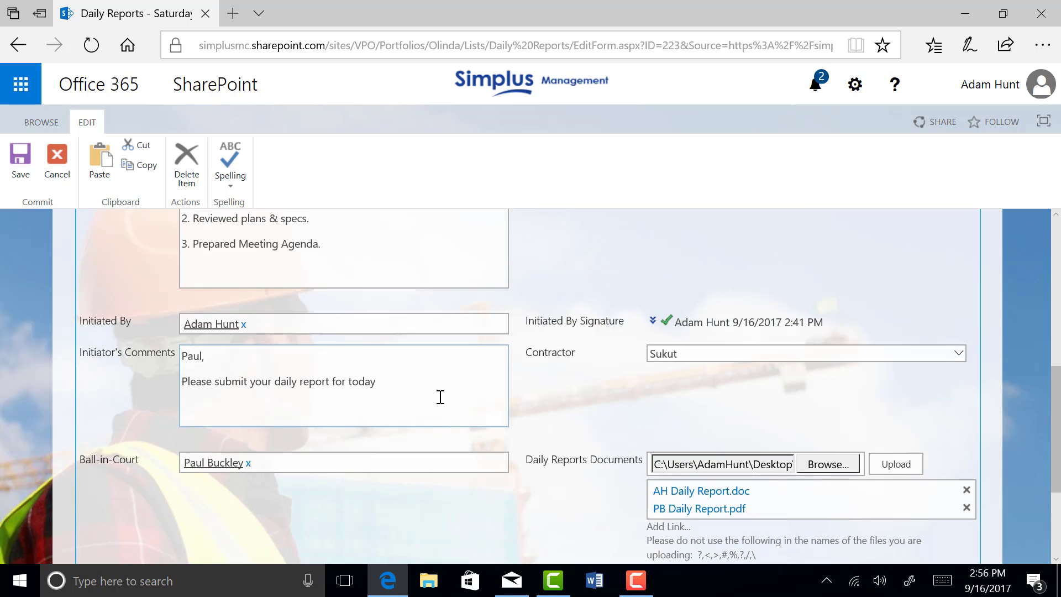
left_click_drag(378, 381, 169, 363)
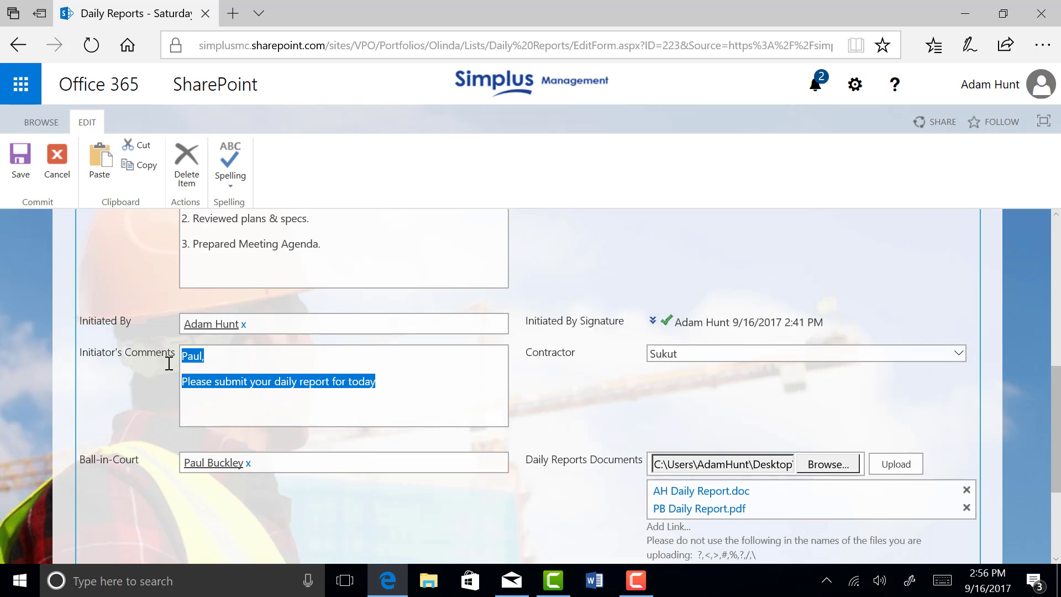
type("Ada")
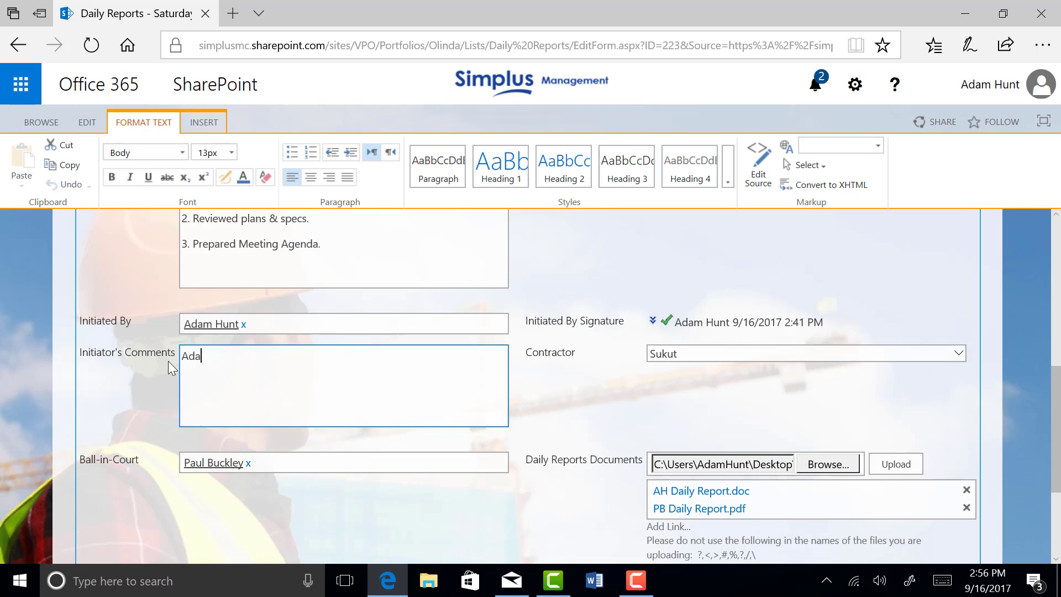
type("m, ")
type("Please see the attach")
type("ed re")
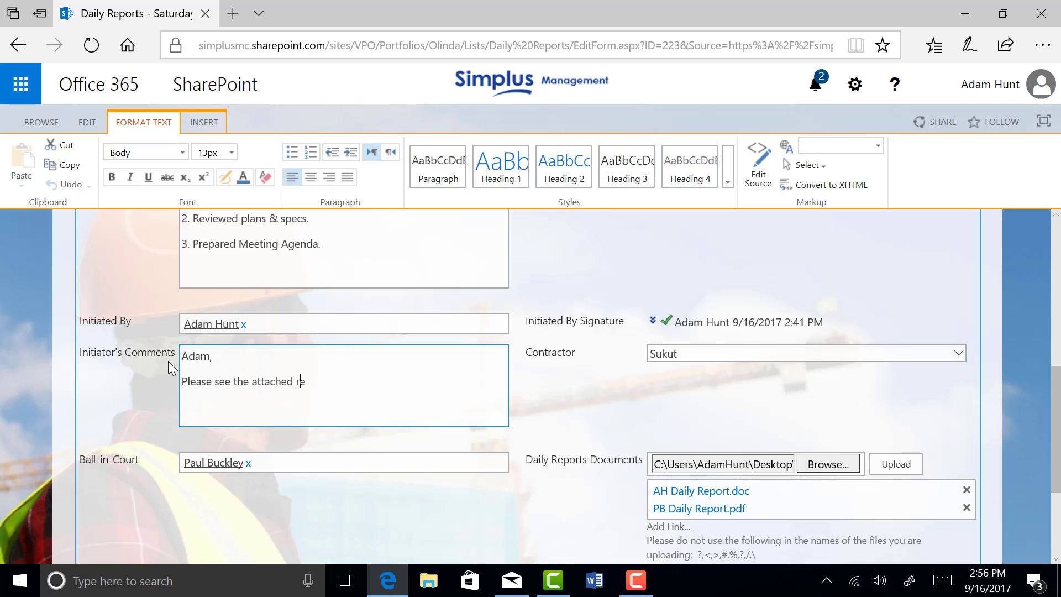
type("port for your review / commen")
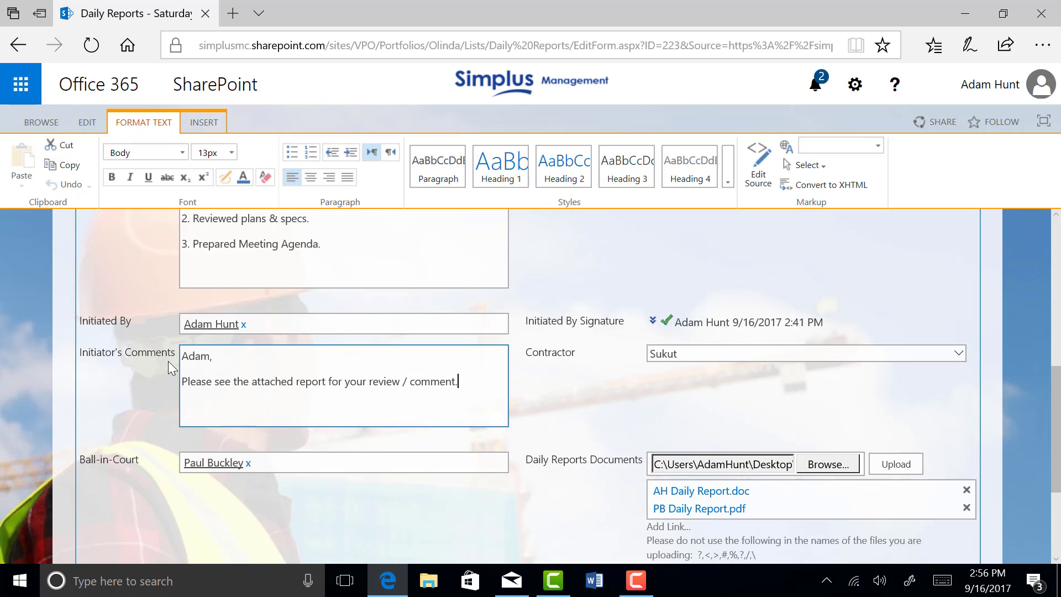
type("t.")
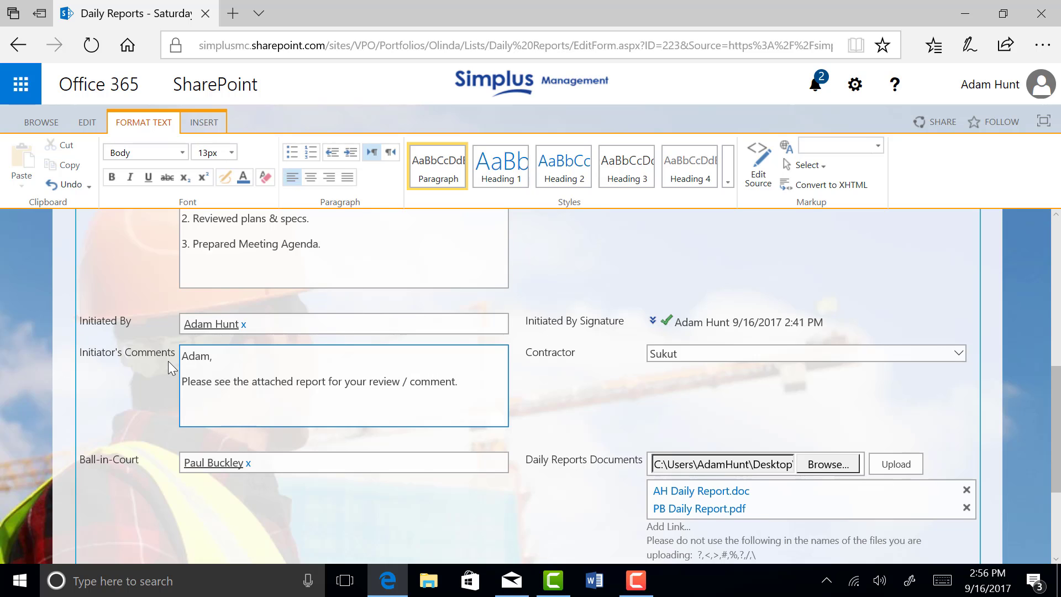
- Reassign Ball-in-Court to the report's initiator and save the edited daily report
left_click(249, 463)
type("ada")
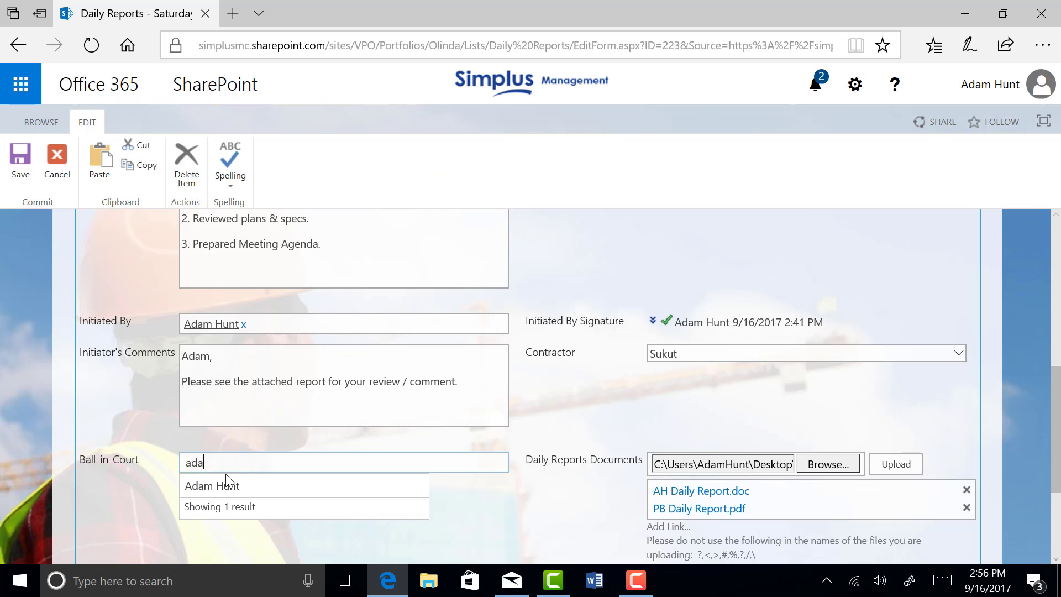
left_click(221, 485)
scroll(553, 509, "down", 1)
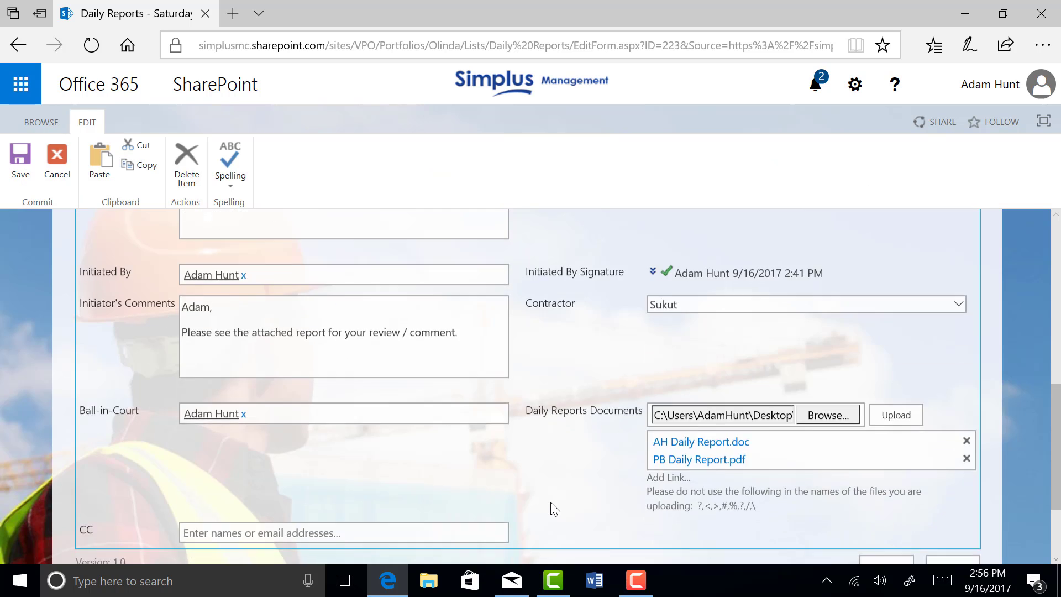
scroll(554, 509, "down", 2)
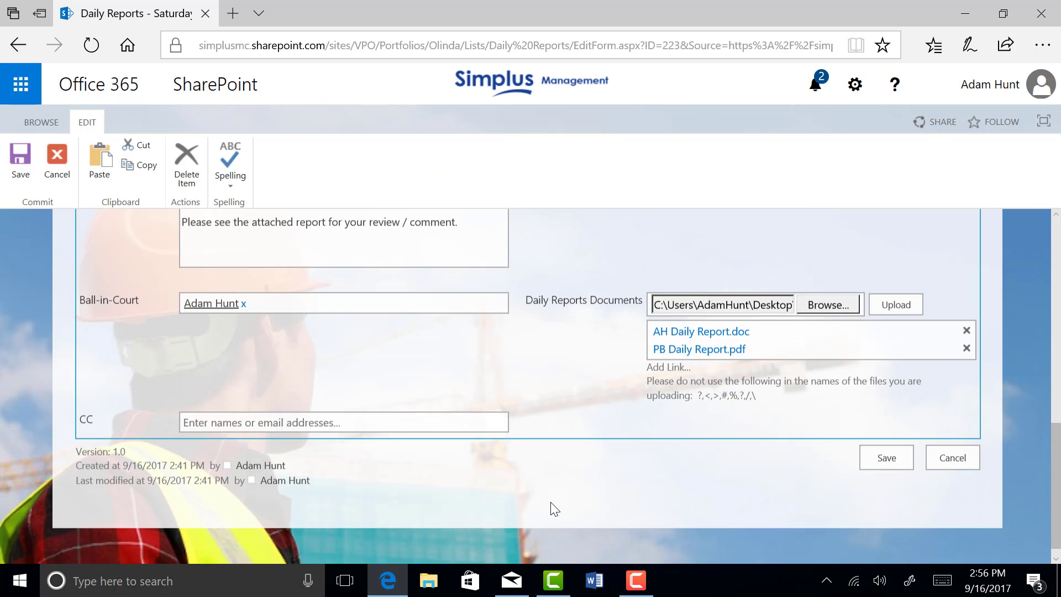
left_click(879, 454)
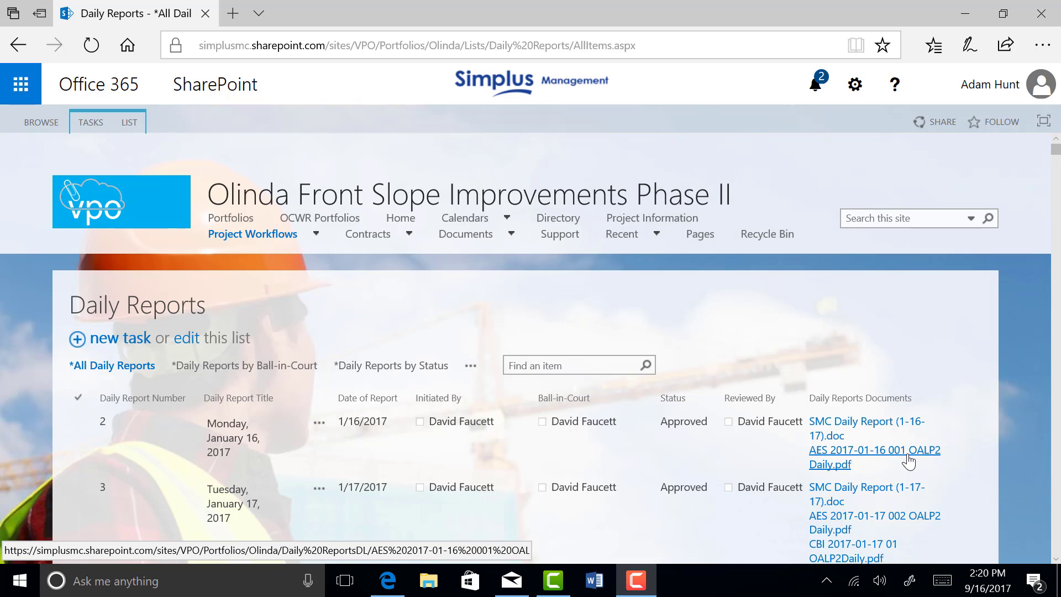
- Check the Mail app's inbox for the daily report notification and return to the Daily Reports list in the browser
left_click(511, 580)
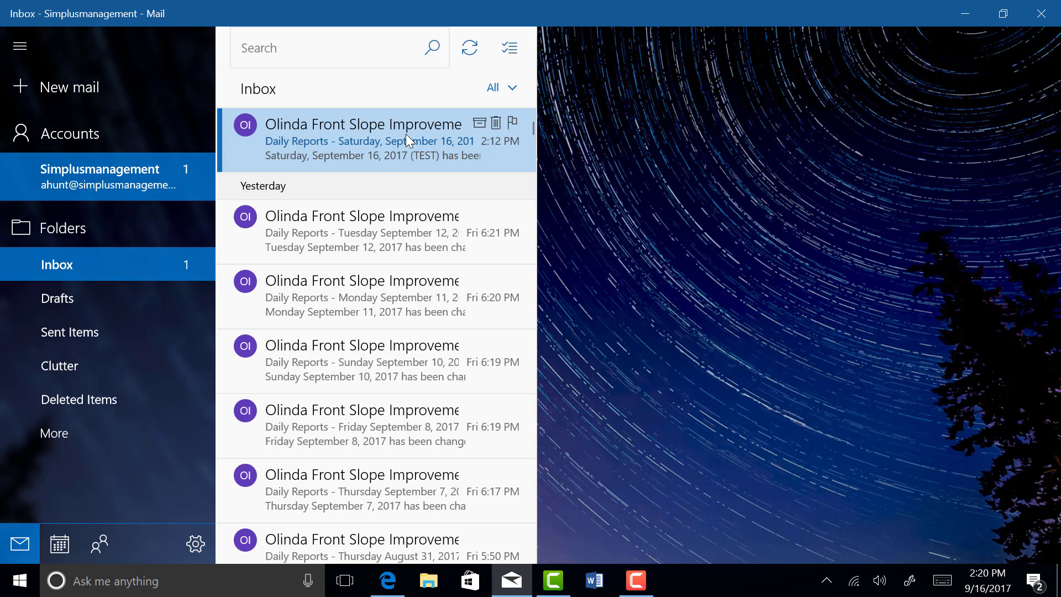
left_click(389, 580)
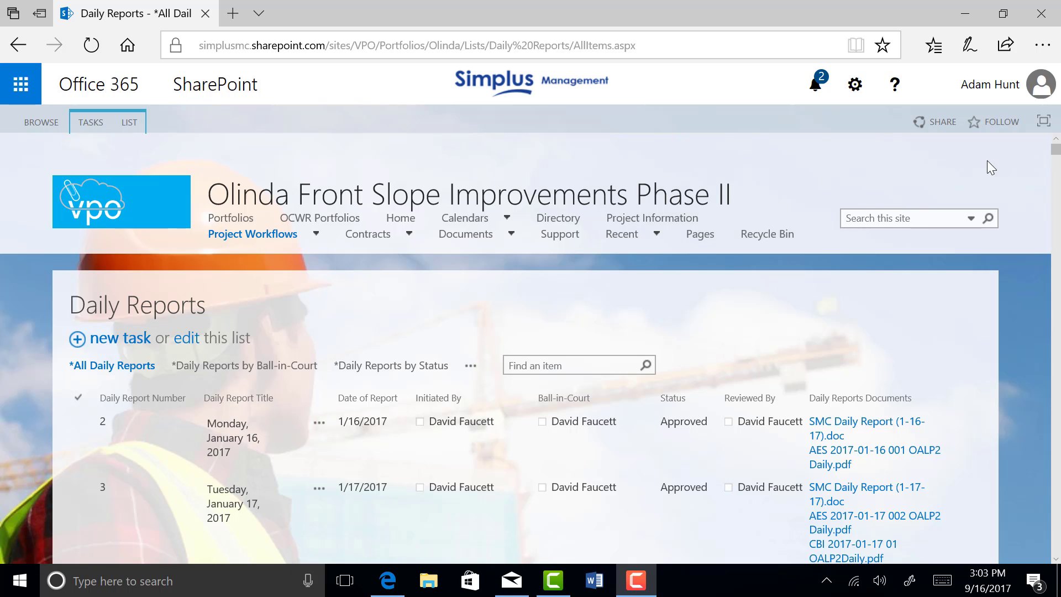
- Open the "Saturday, September 16, 2017" daily report from the end of the Daily Reports list
scroll(1056, 284, "down", 10)
left_click_drag(1056, 284, 1055, 555)
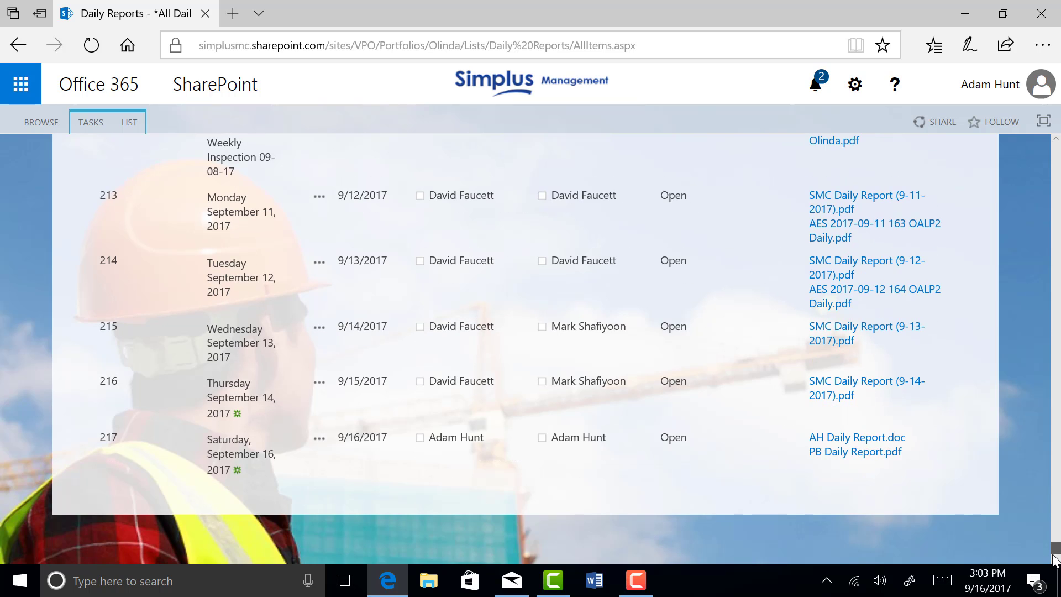
left_click(236, 466)
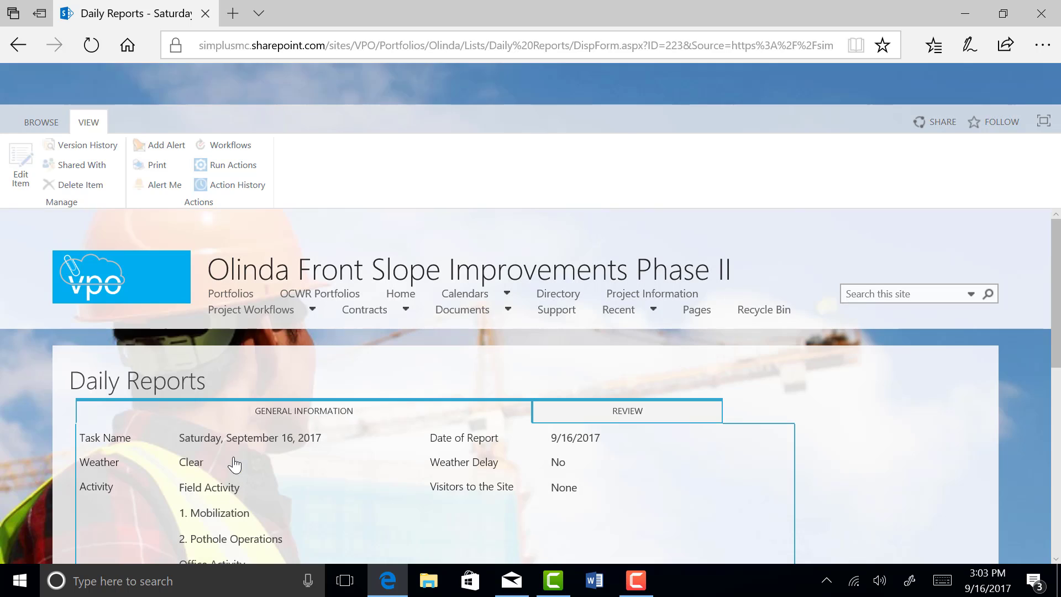
- Open the attached PB Daily Report.pdf from the daily report, read through its pages enlarged, and close it
scroll(468, 448, "down", 7)
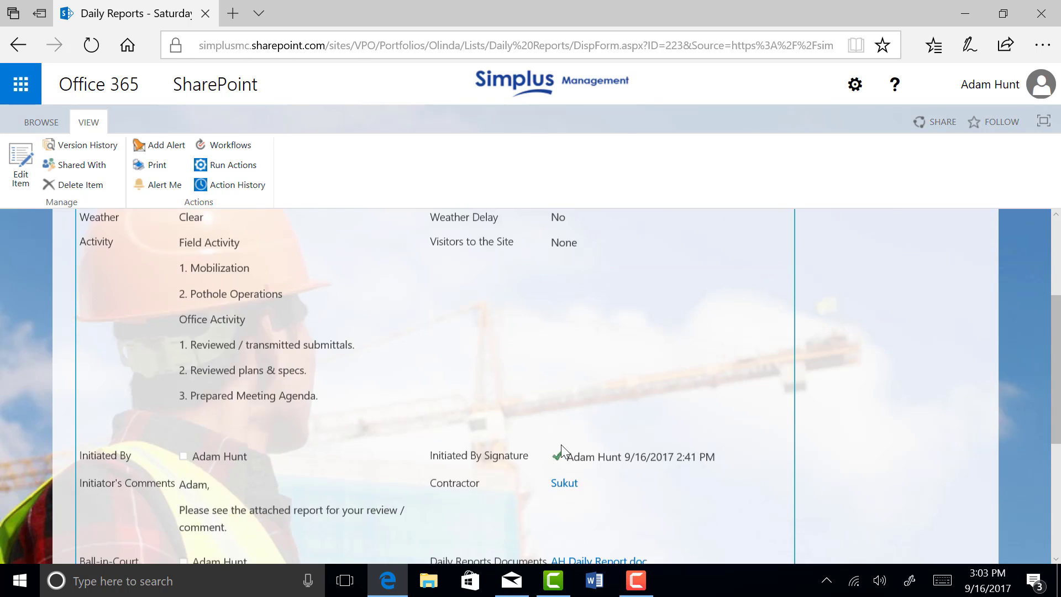
left_click(619, 457)
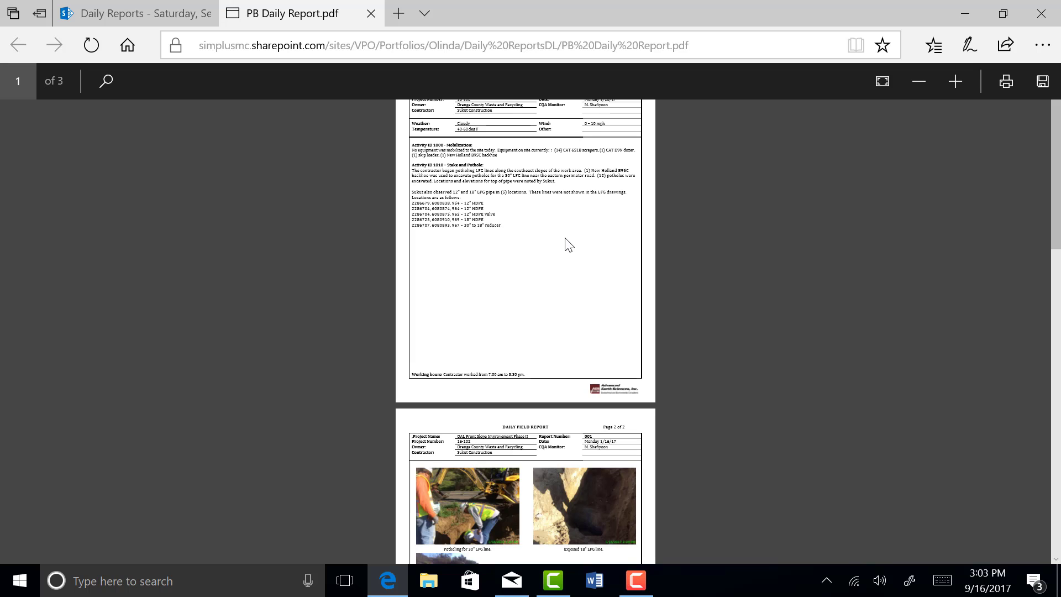
key("ctrl+plus")
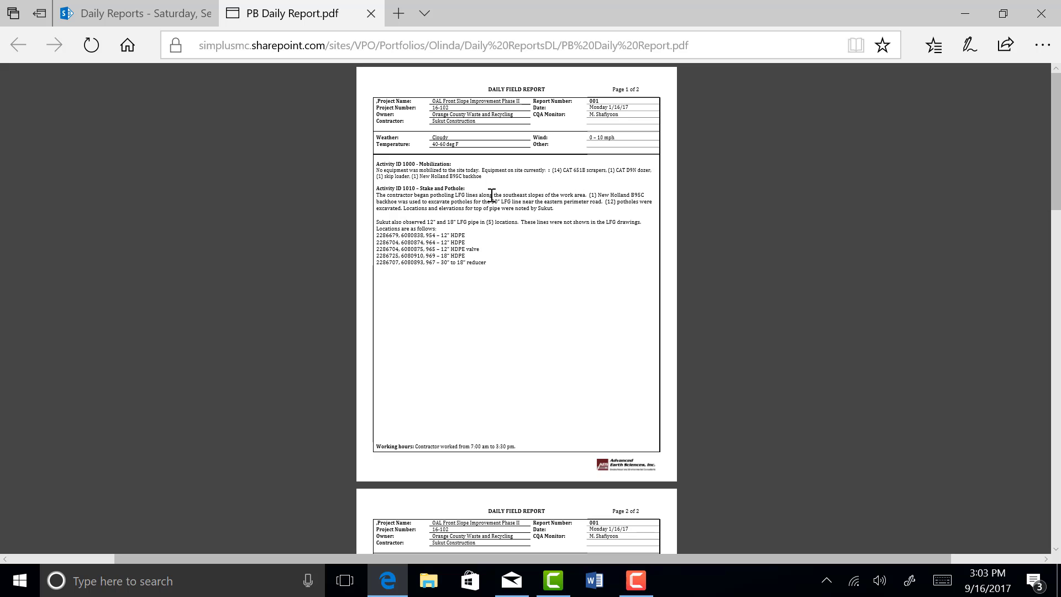
scroll(540, 399, "down", 1)
scroll(540, 400, "down", 7)
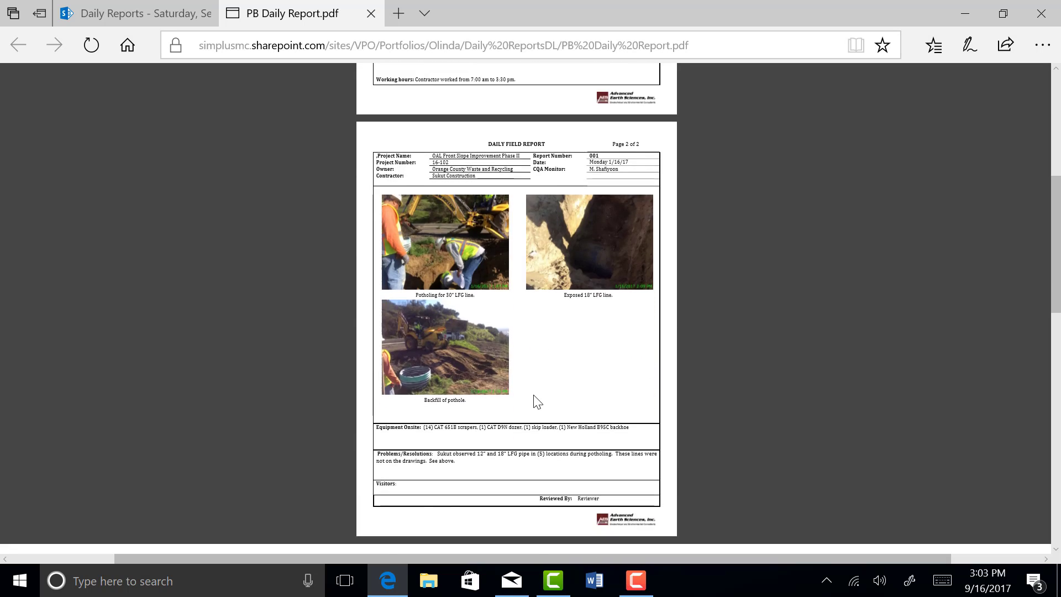
scroll(535, 402, "up", 8)
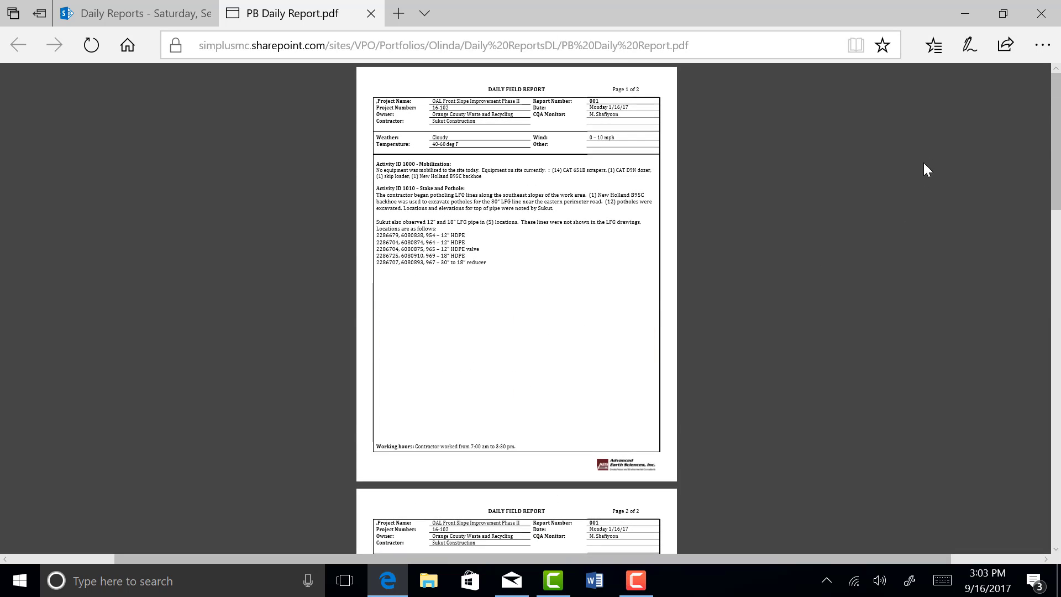
left_click(371, 13)
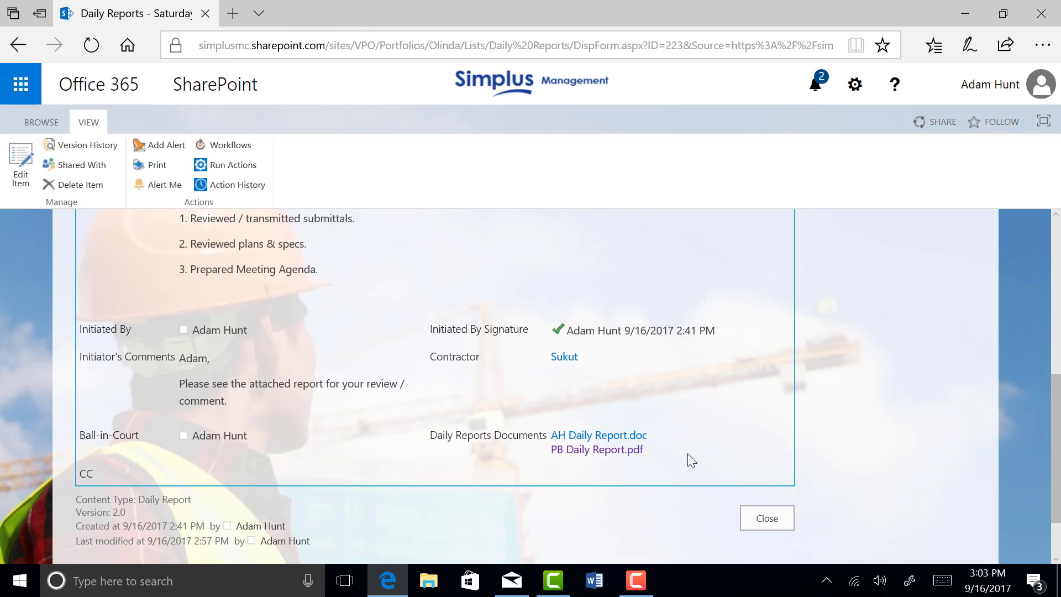
- Open the daily report for editing and enter the reviewer's name as Reviewed By in the Review section
scroll(684, 453, "up", 6)
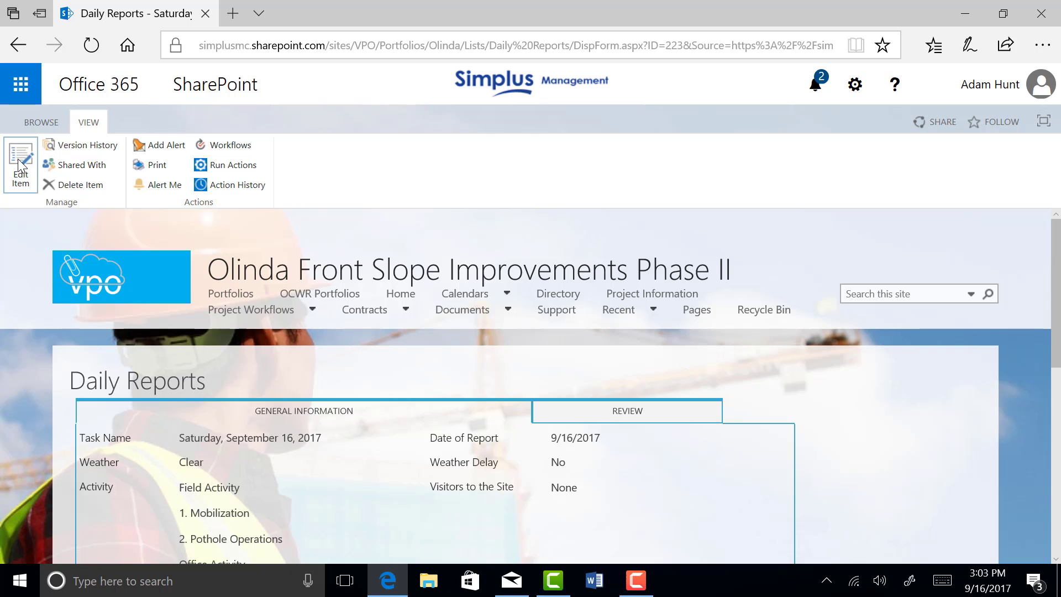
left_click(20, 165)
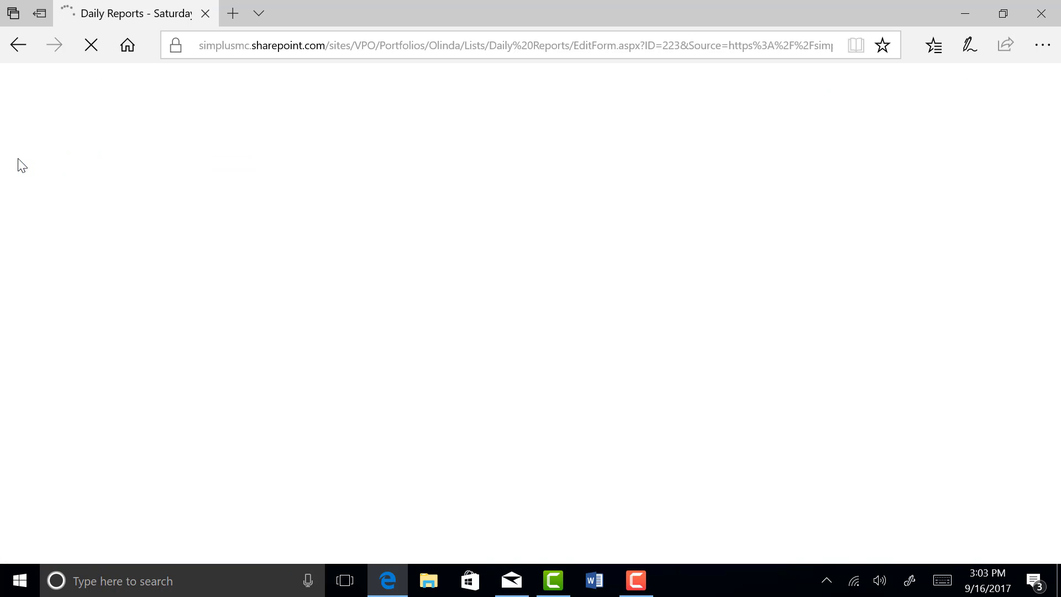
scroll(675, 481, "down", 2)
scroll(669, 475, "down", 3)
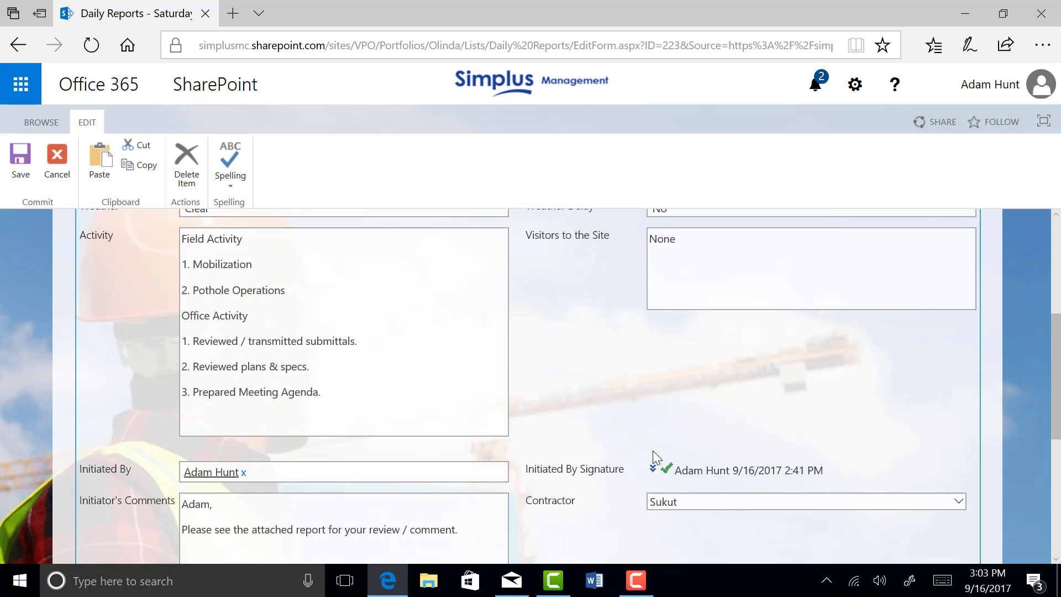
scroll(652, 450, "up", 4)
left_click(756, 364)
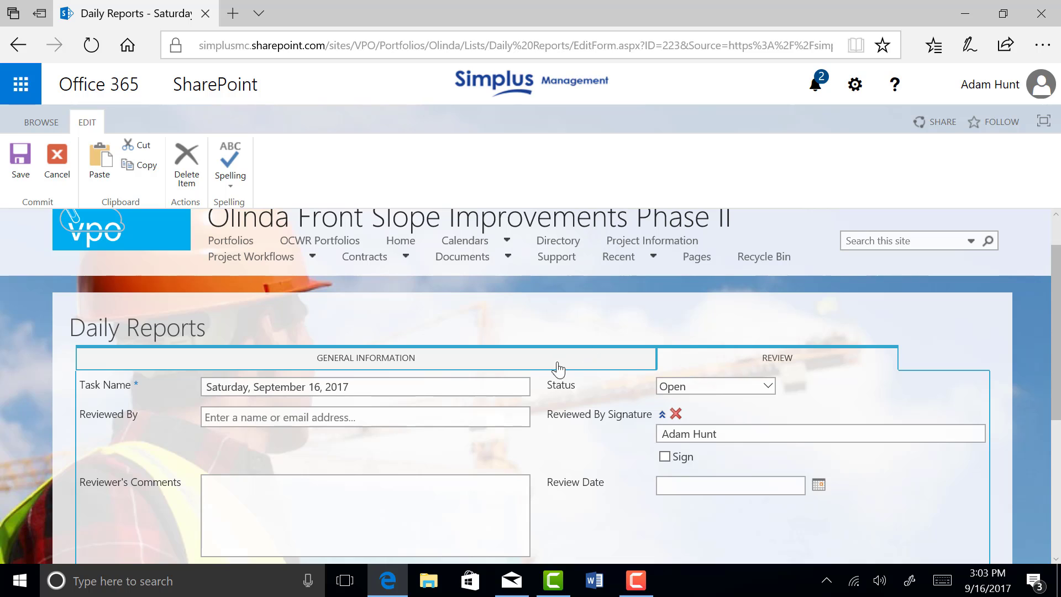
left_click(300, 415)
type("Adam")
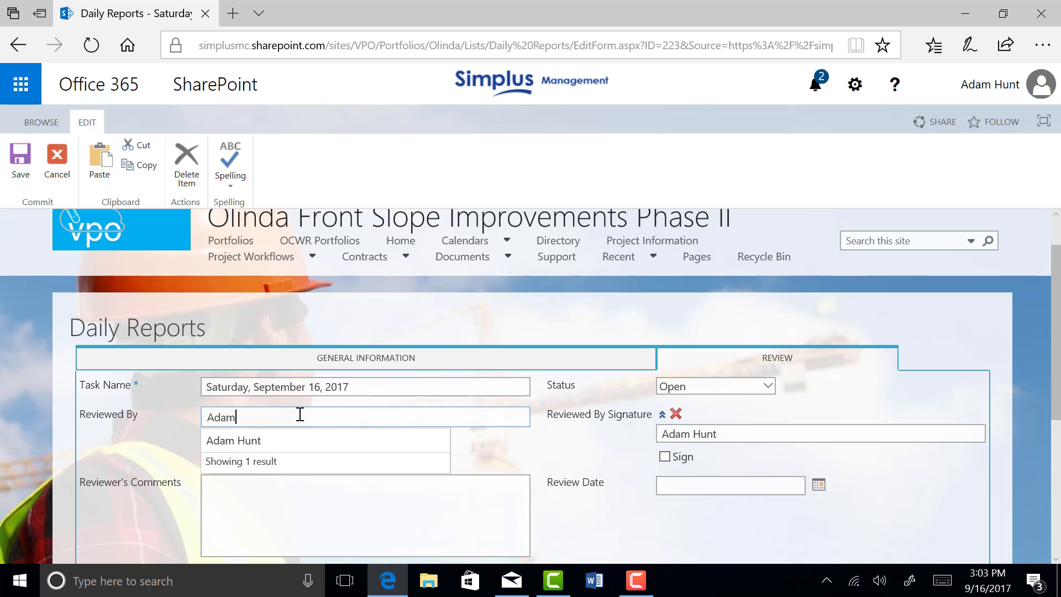
key("Return")
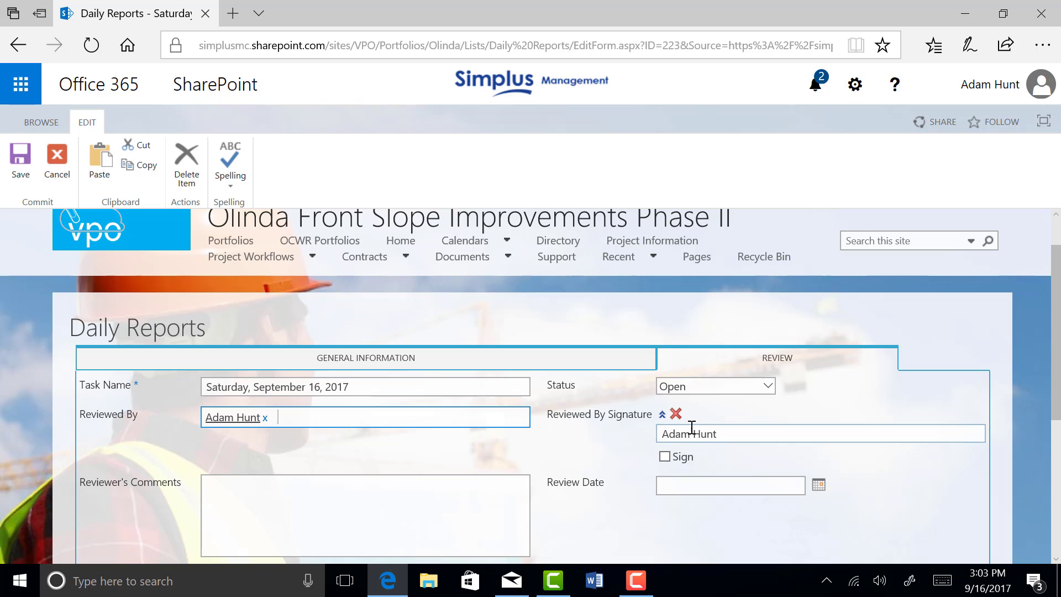
- Set the review Status to Accepted and sign the Reviewed By Signature
left_click(768, 387)
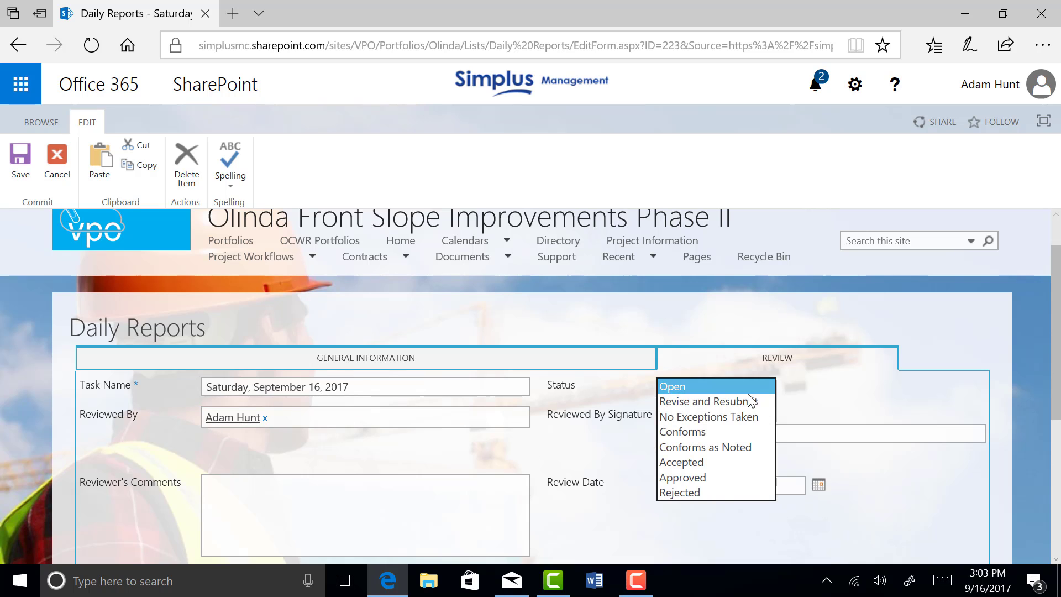
left_click(697, 468)
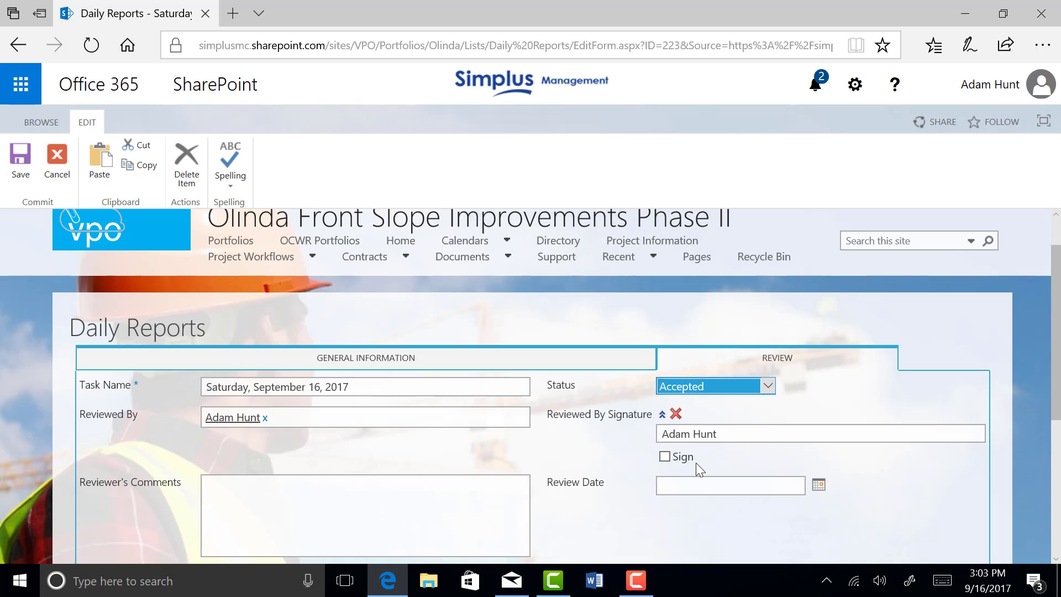
left_click(665, 457)
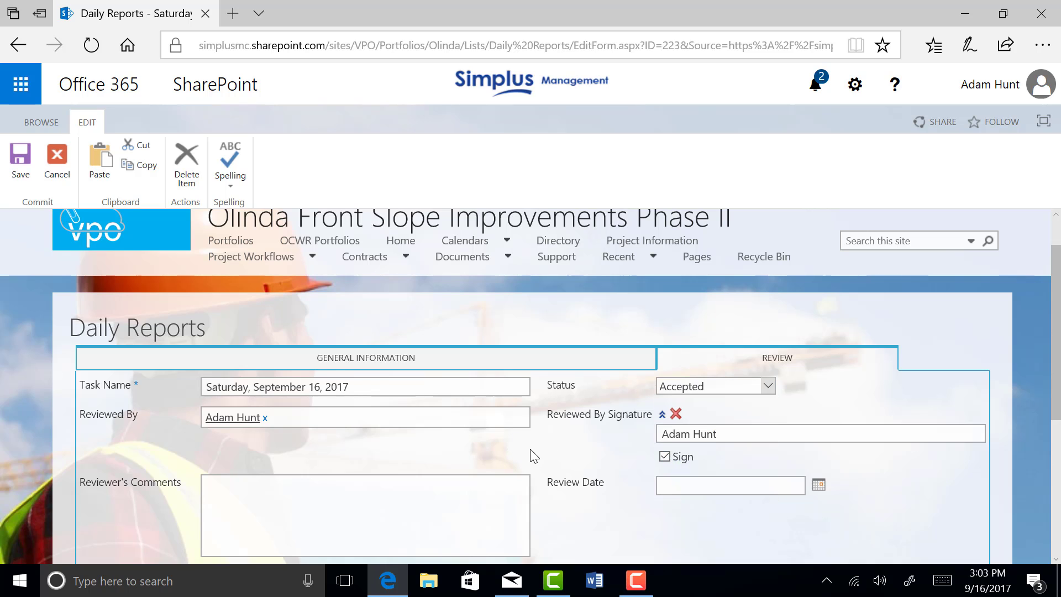
- Enter "This report has been reviewd and accepted." as the Reviewer's Comments
scroll(543, 453, "down", 2)
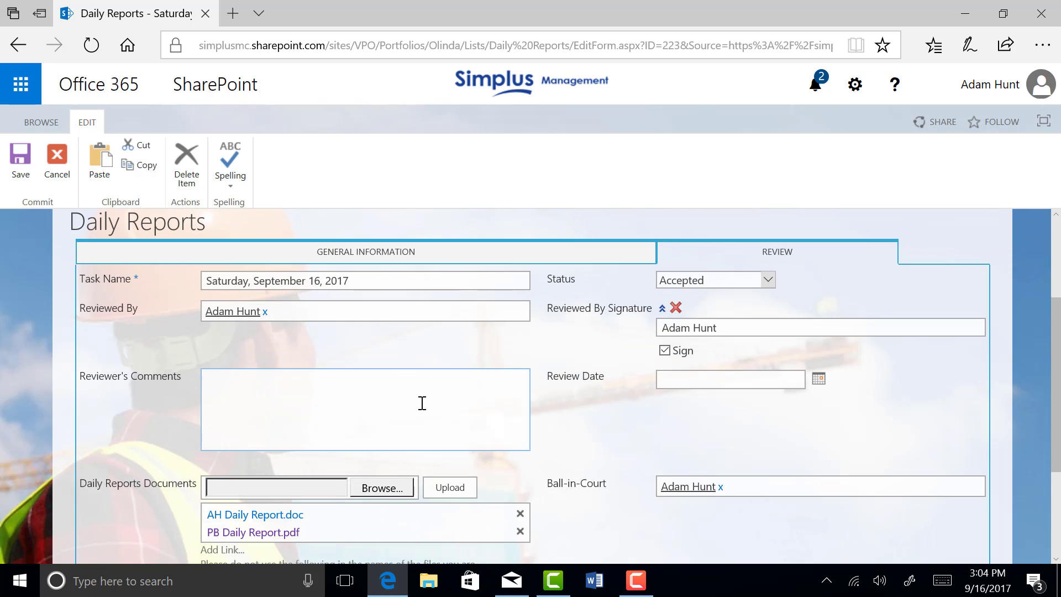
left_click(400, 400)
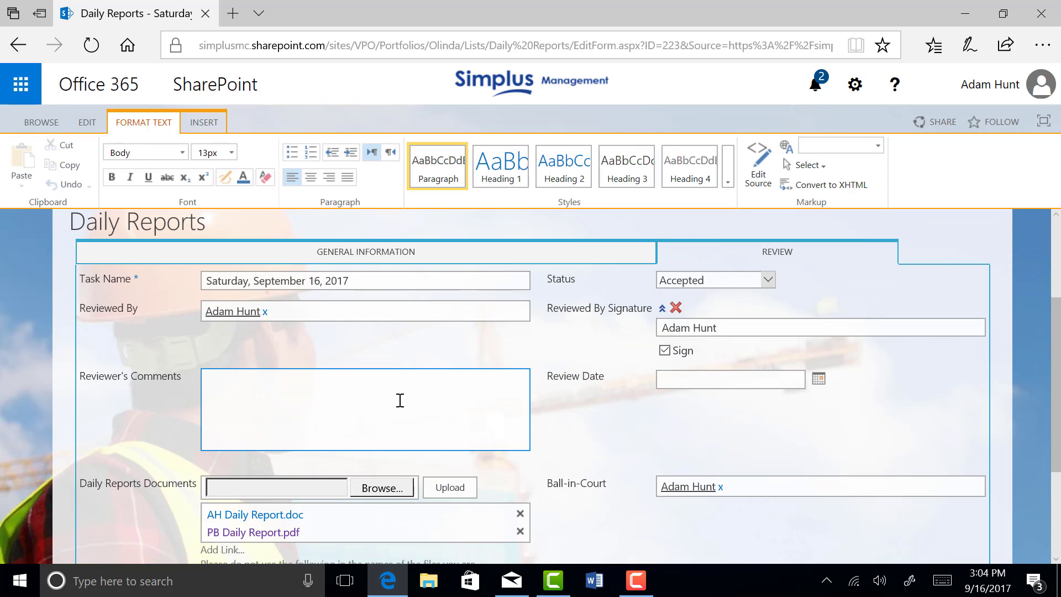
type("This report")
type("has been reviewd and accepted.")
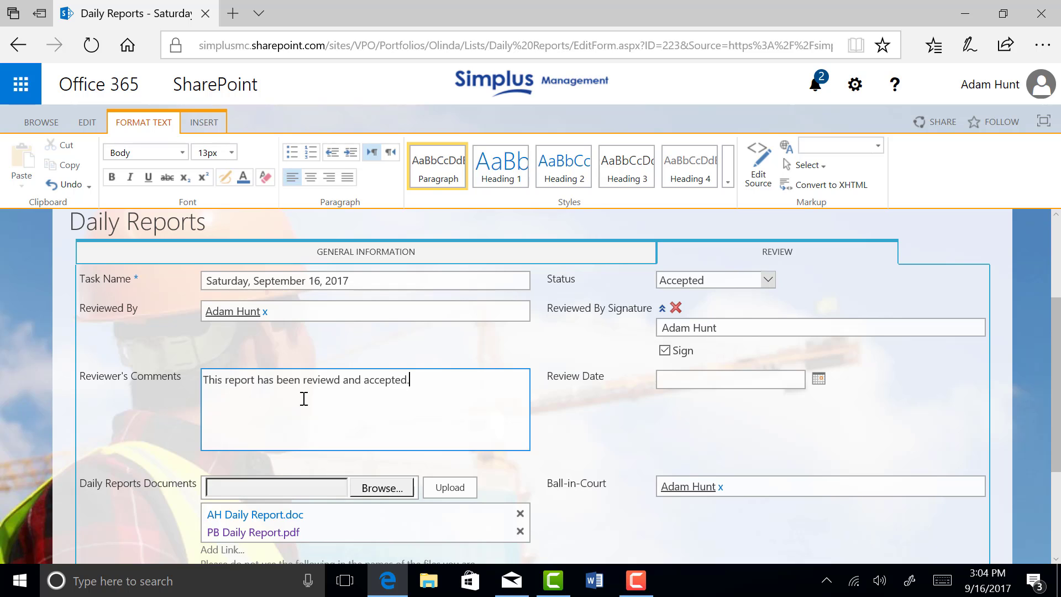
- Set the Review Date to 9/16/2017 and save the reviewed daily report
left_click(820, 384)
left_click(817, 481)
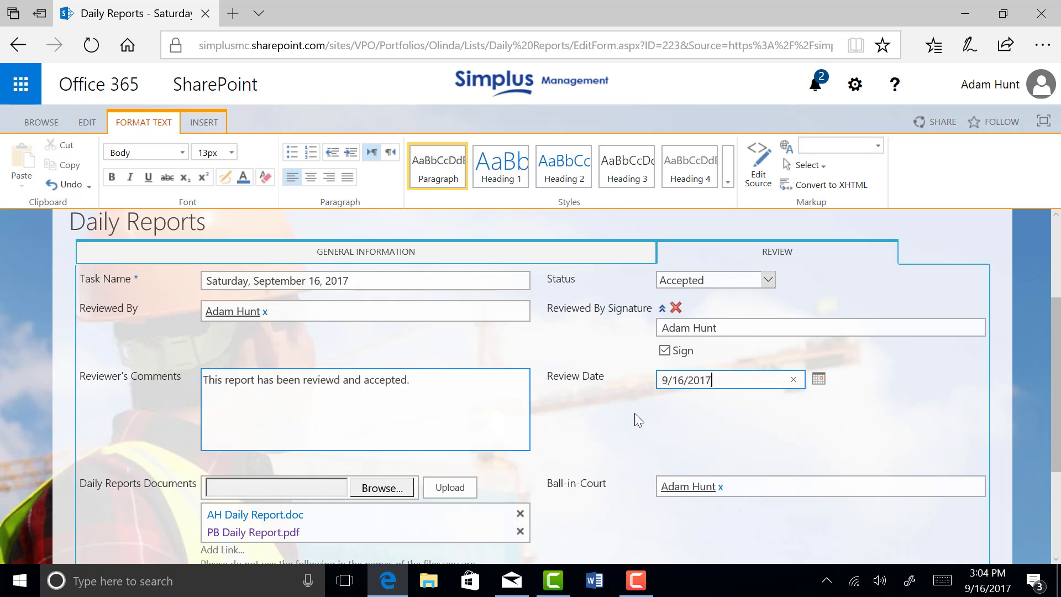
left_click(633, 415)
scroll(630, 409, "down", 3)
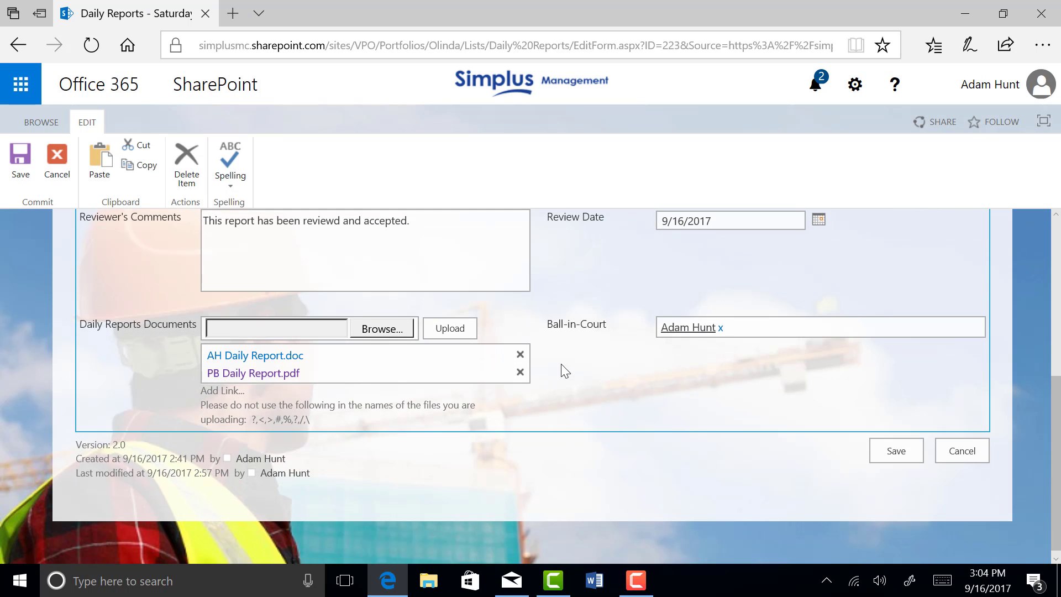
scroll(668, 440, "up", 4)
scroll(605, 467, "down", 4)
left_click(891, 451)
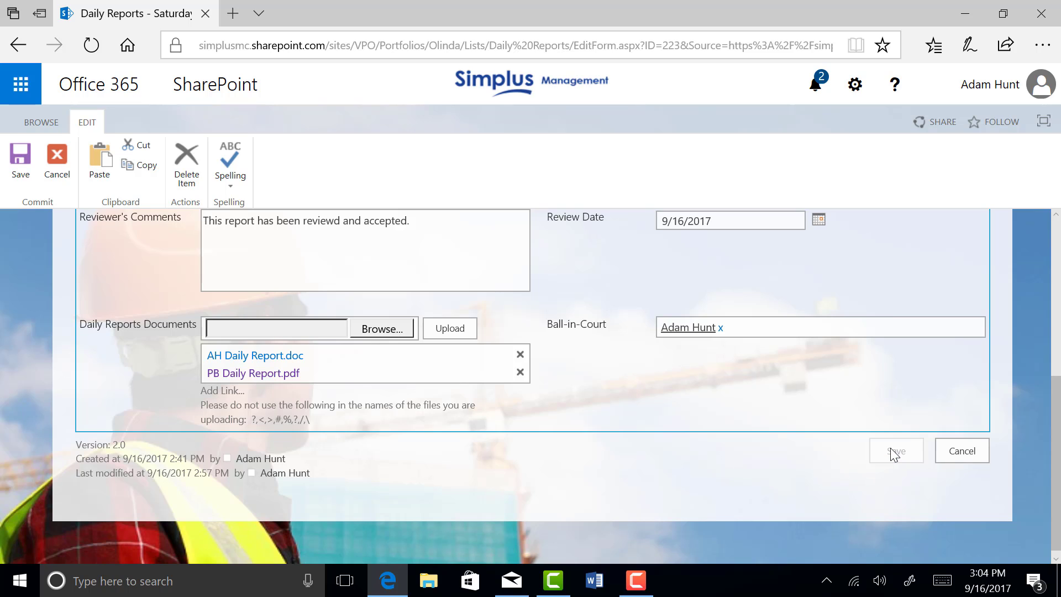